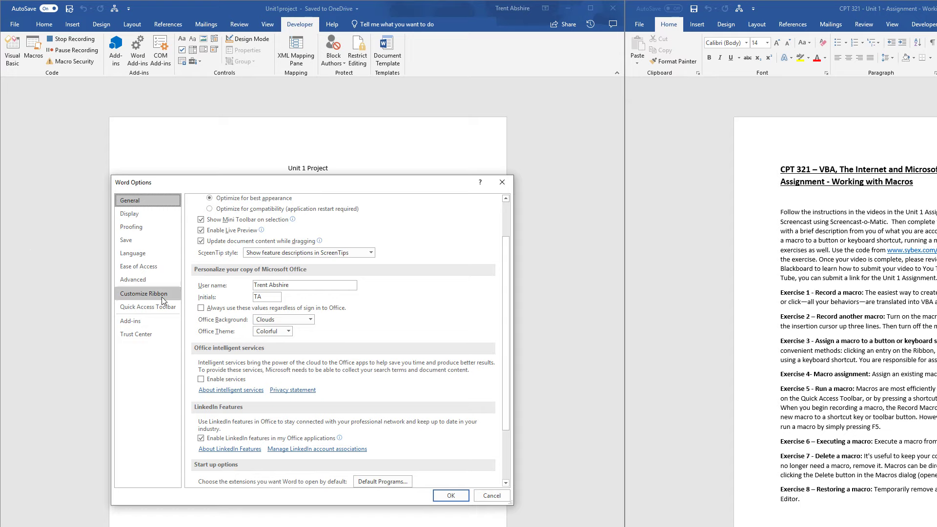
Check in the ribbon customization options that the Developer tab is enabled, and accept the settings
{"action": "left_click", "coordinate": [157, 295]}
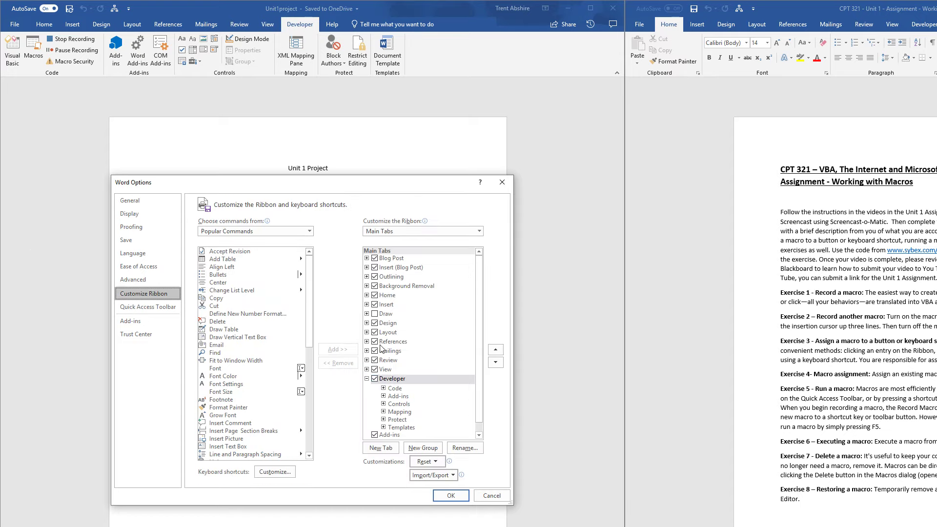
{"action": "left_click", "coordinate": [450, 497]}
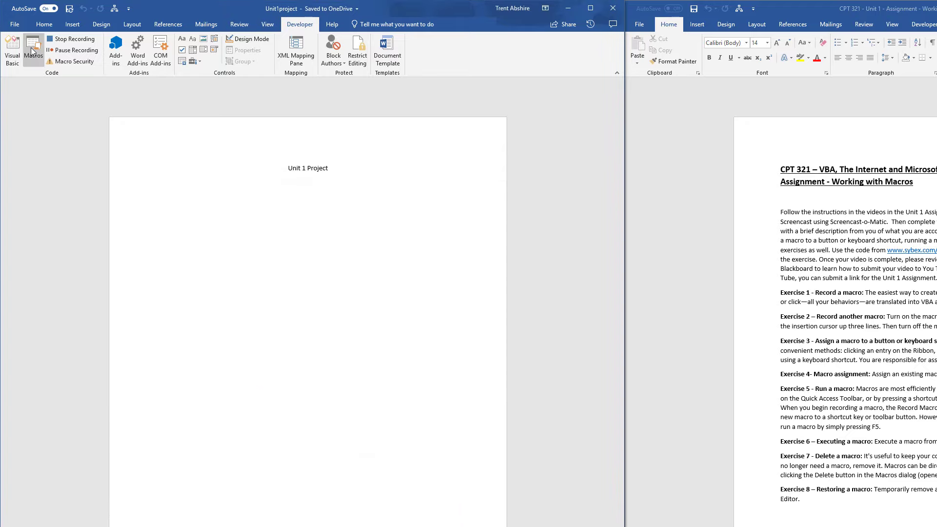
Stop the running macro recording, and start recording a new macro assigned to the keyboard shortcut Alt+Shift+X
{"action": "left_click", "coordinate": [70, 51]}
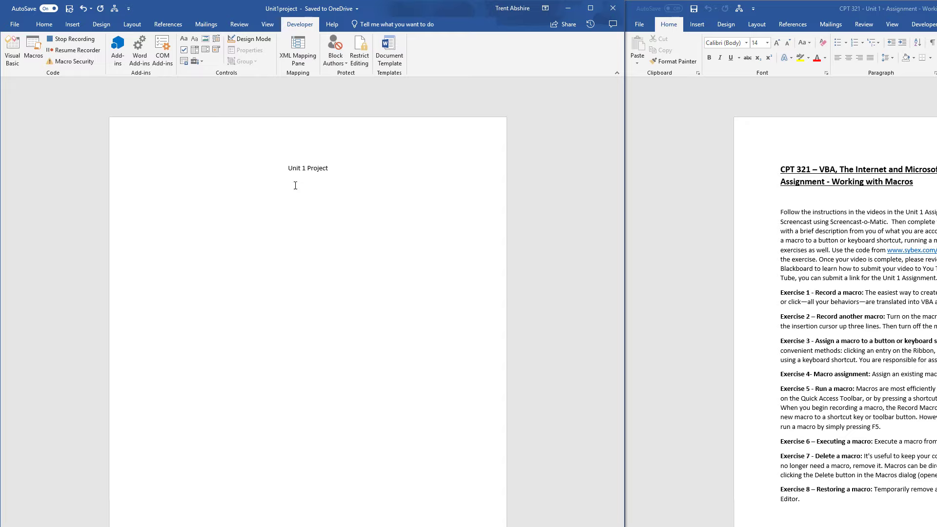
{"action": "left_click", "coordinate": [65, 42]}
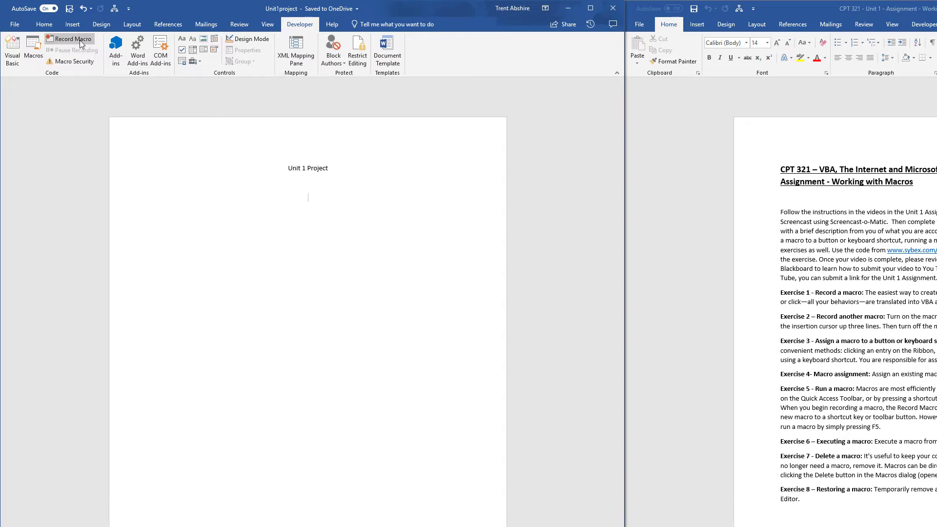
{"action": "left_click", "coordinate": [80, 40]}
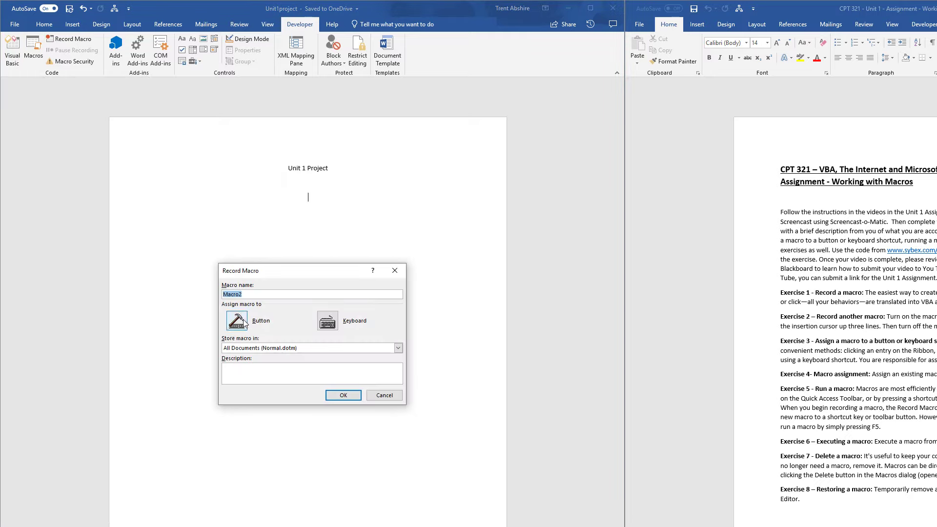
{"action": "left_click", "coordinate": [322, 324]}
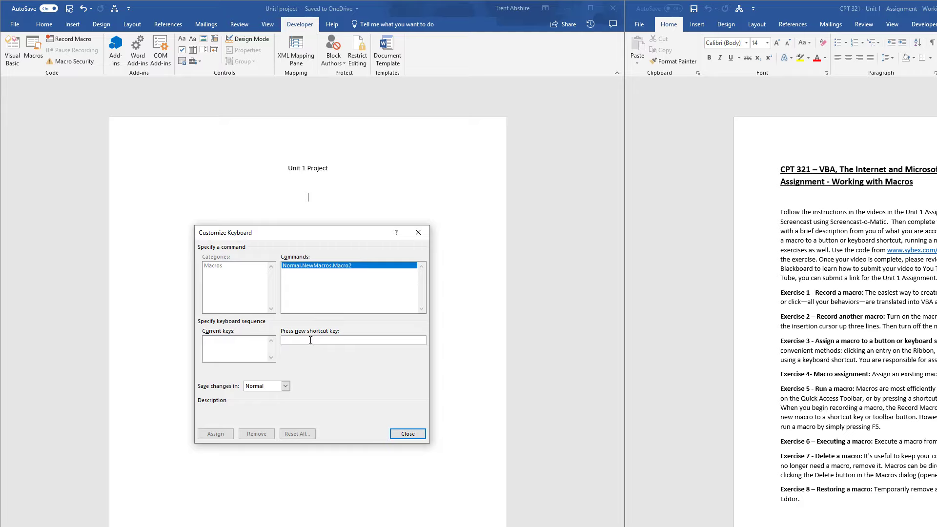
{"action": "key", "text": "alt+shift+x"}
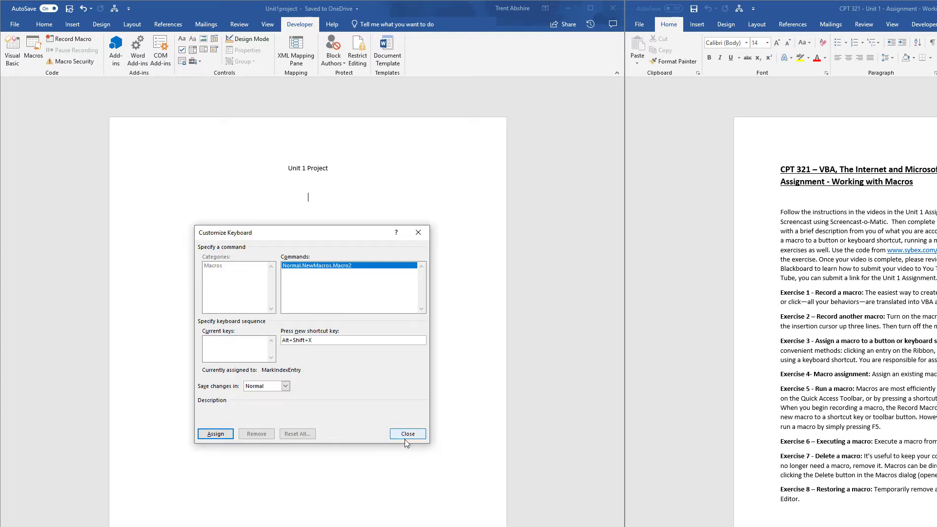
{"action": "left_click", "coordinate": [216, 434]}
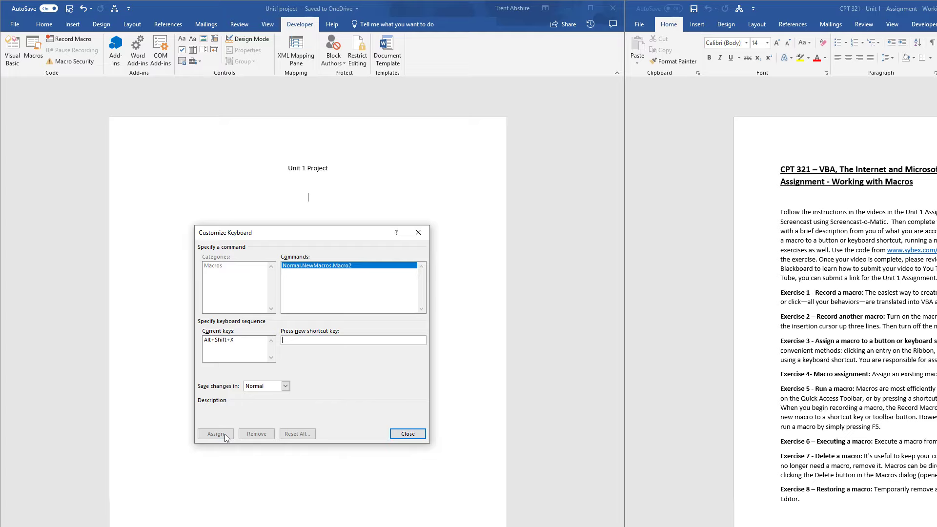
{"action": "left_click", "coordinate": [407, 434]}
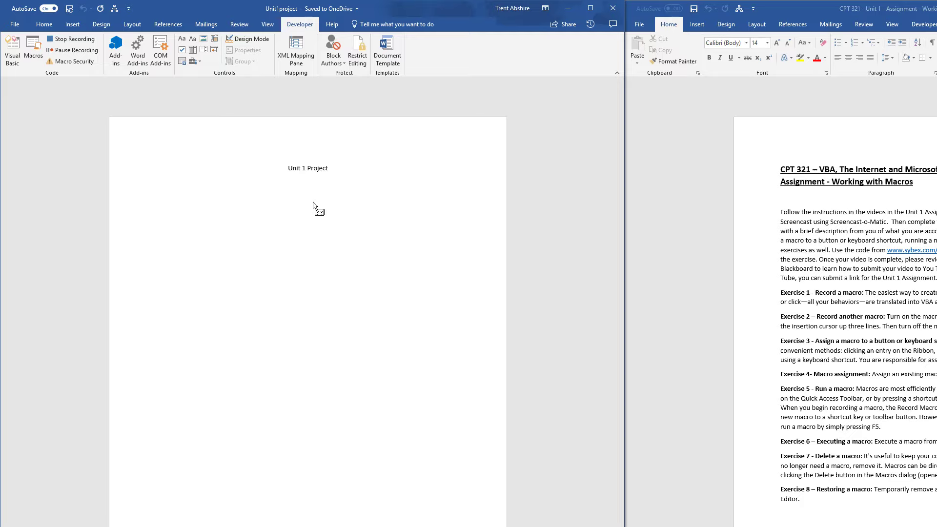
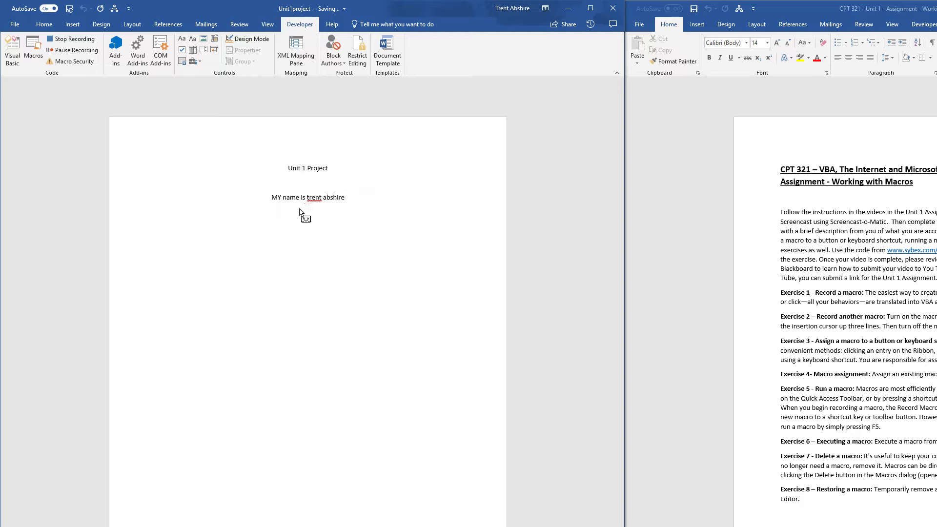
Record the sentence "MY name is" followed by the person's full name, and stop the recording
{"action": "left_click", "coordinate": [83, 43]}
Run the recorded sentence macro with its assigned shortcut below the first sentence, and add blank lines beneath the result
{"action": "key", "text": "Return"}
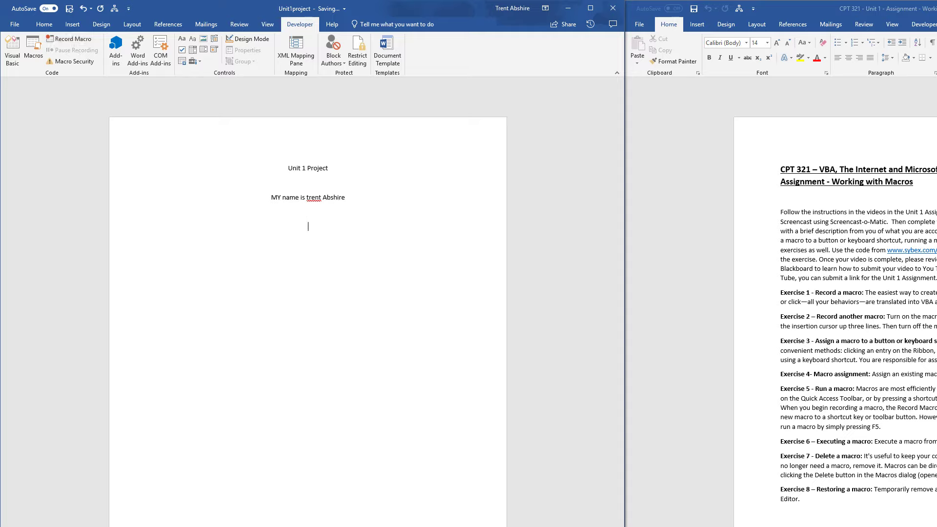
{"action": "key", "text": "ctrl+m"}
{"action": "key", "text": "Return"}
{"action": "key", "text": "Return"}
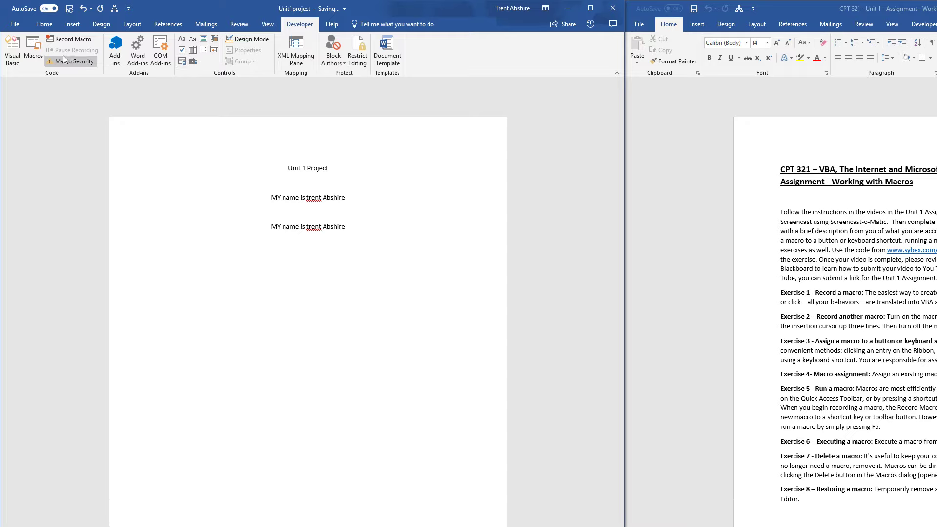
Start recording another new macro, with a button for it added to the Quick Access Toolbar
{"action": "left_click", "coordinate": [74, 39]}
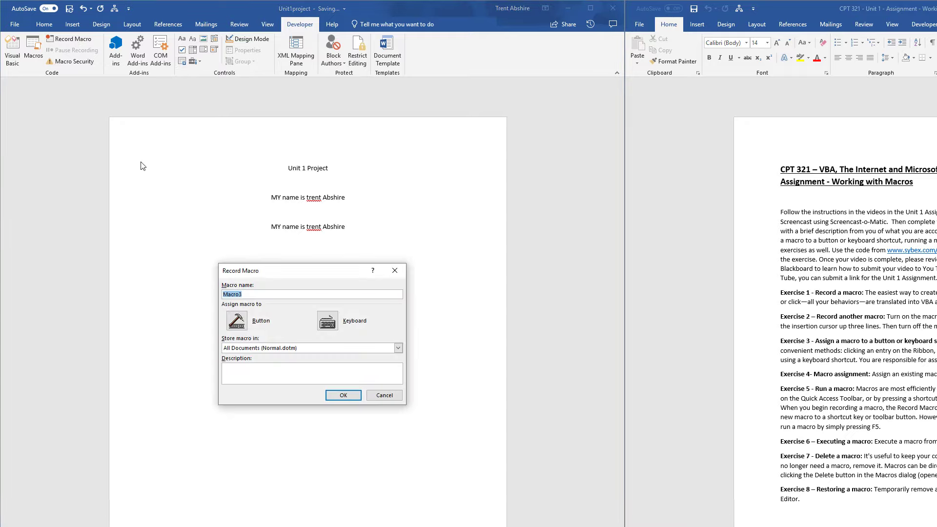
{"action": "left_click", "coordinate": [244, 324]}
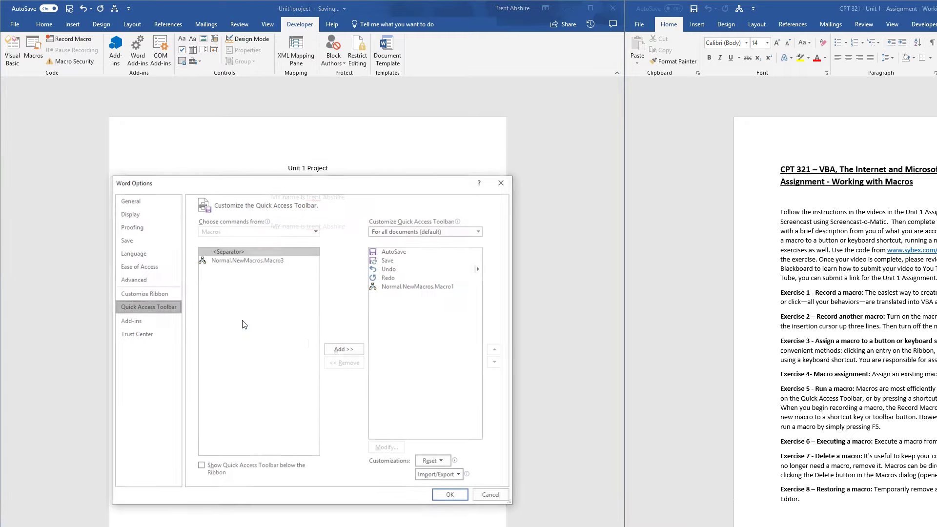
{"action": "left_click", "coordinate": [247, 260]}
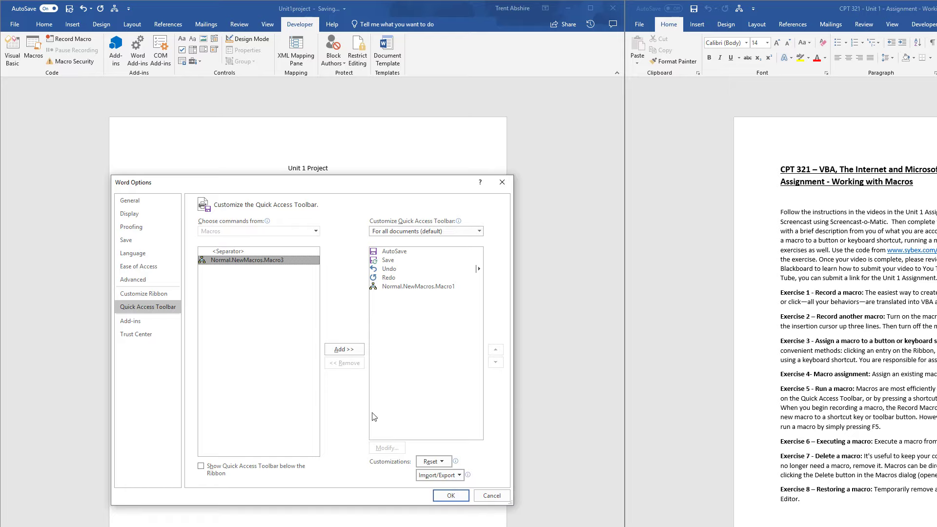
{"action": "left_click", "coordinate": [353, 350]}
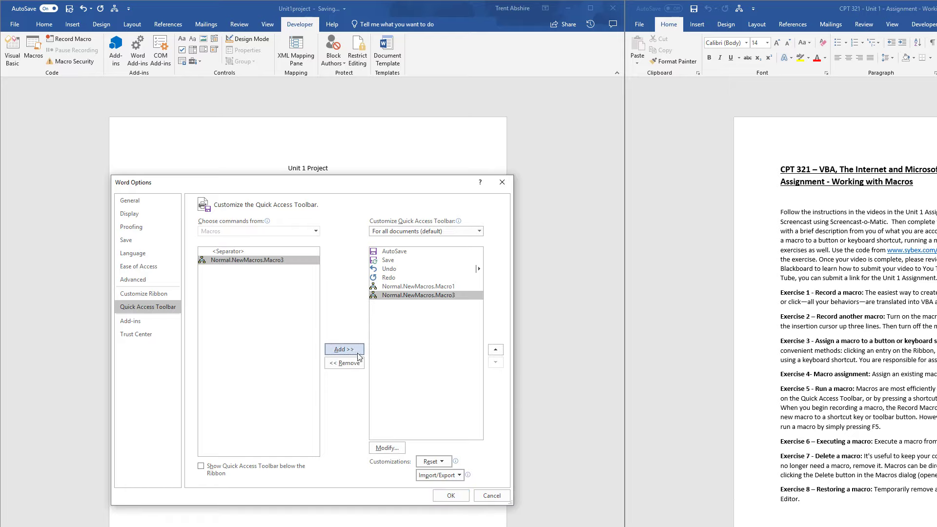
{"action": "left_click", "coordinate": [451, 496]}
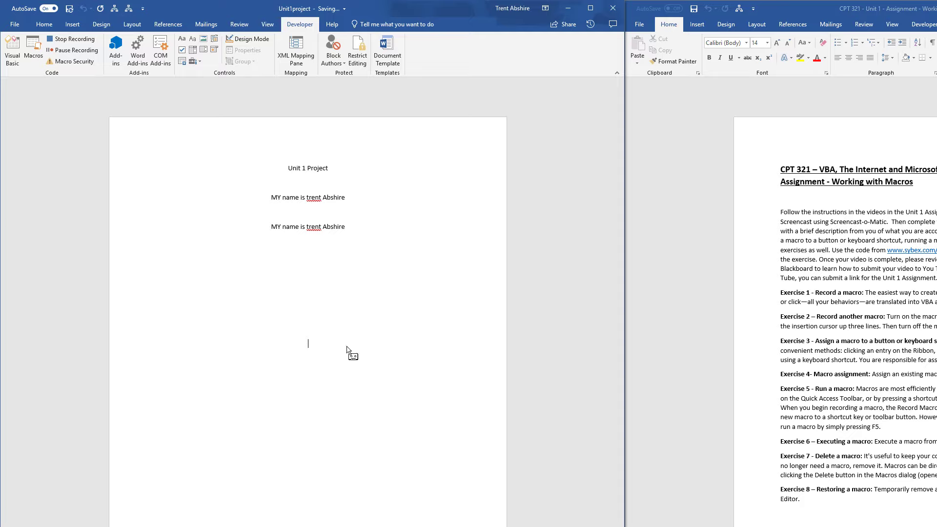
Record three backspaces over the blank lines, and run the finished macro once from its Quick Access Toolbar button
{"action": "key", "text": "Up"}
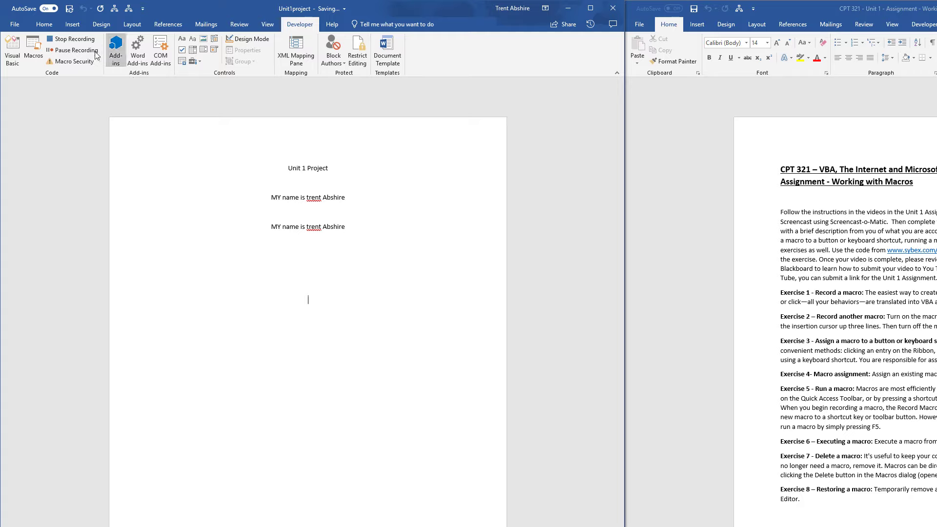
{"action": "left_click", "coordinate": [67, 37]}
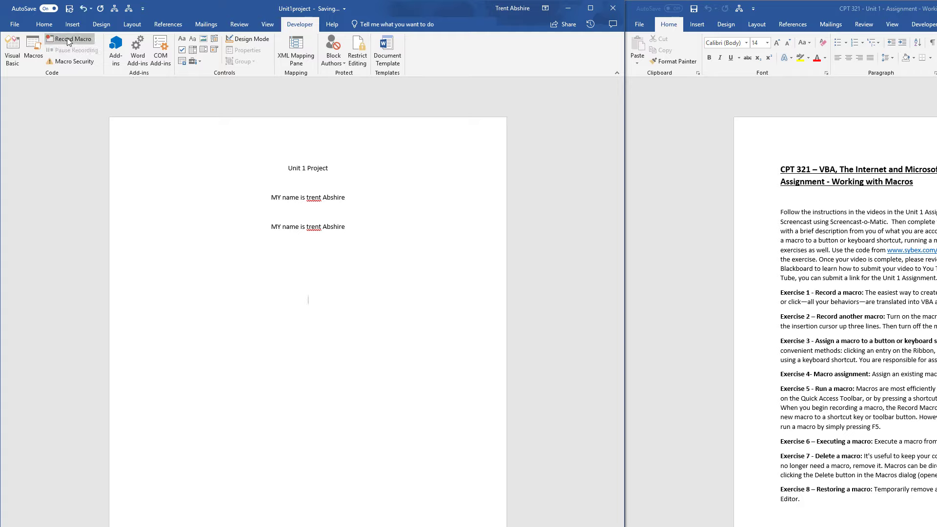
{"action": "left_click", "coordinate": [127, 12]}
Run NewMacros1.Macro1 from the macro list, and erase the inserted text down to its first letter
{"action": "left_click", "coordinate": [37, 49]}
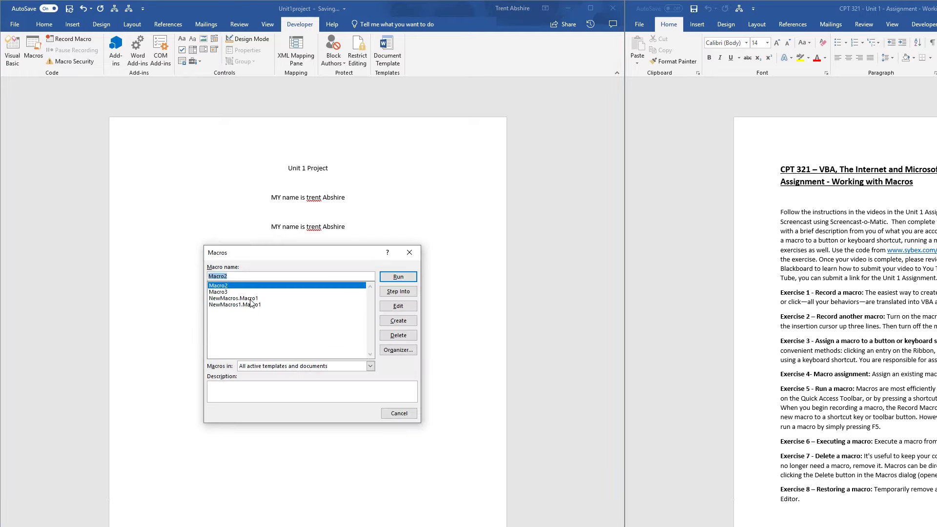
{"action": "left_click", "coordinate": [252, 298]}
{"action": "left_click", "coordinate": [252, 305]}
{"action": "left_click_drag", "start_coordinate": [358, 248], "coordinate": [371, 315]}
{"action": "left_click", "coordinate": [414, 344]}
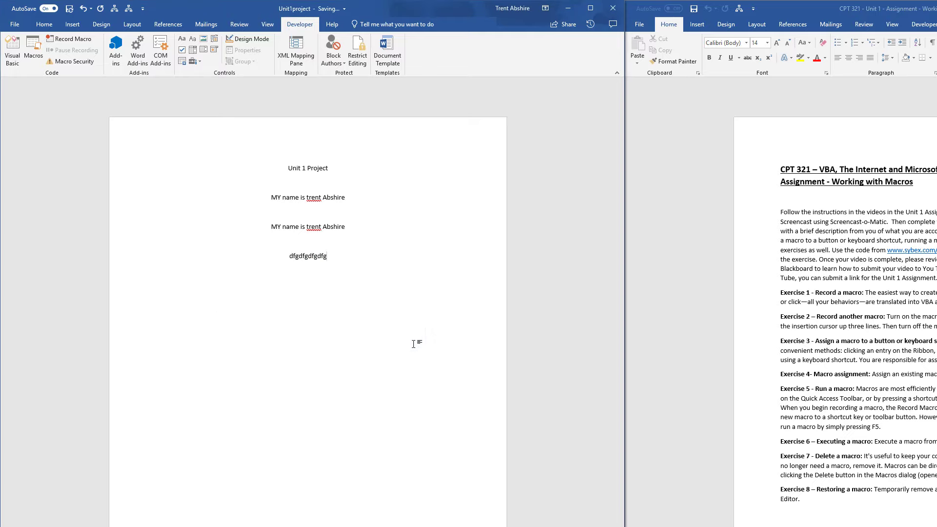
{"action": "key", "text": "BackSpace"}
{"action": "key", "text": "BackSpace"}
{"action": "key", "text": "BackSpace"}
{"action": "key", "text": "BackSpace"}
{"action": "key", "text": "BackSpace"}
{"action": "key", "text": "BackSpace"}
{"action": "key", "text": "BackSpace"}
{"action": "key", "text": "BackSpace"}
Run Macro2 from the macro list, and delete the inserted sentence together with the leftover letter
{"action": "left_click", "coordinate": [37, 51]}
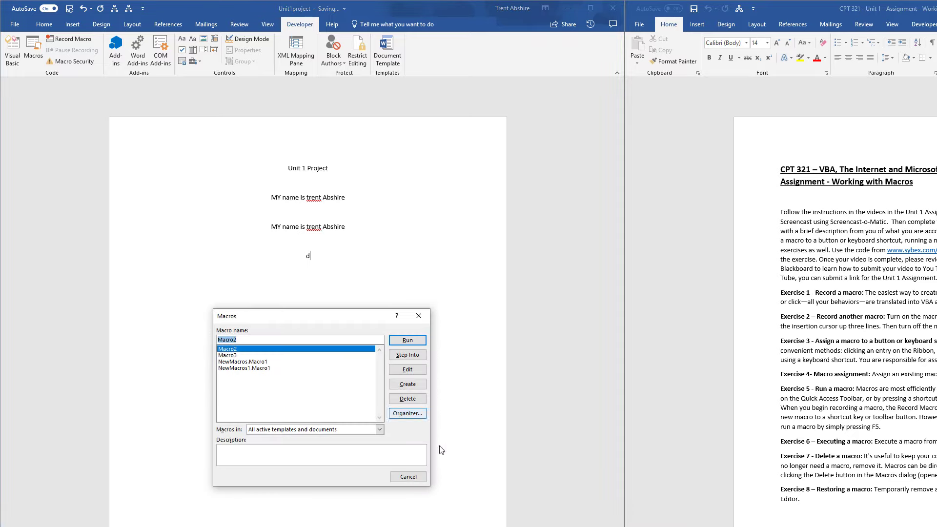
{"action": "left_click", "coordinate": [404, 341]}
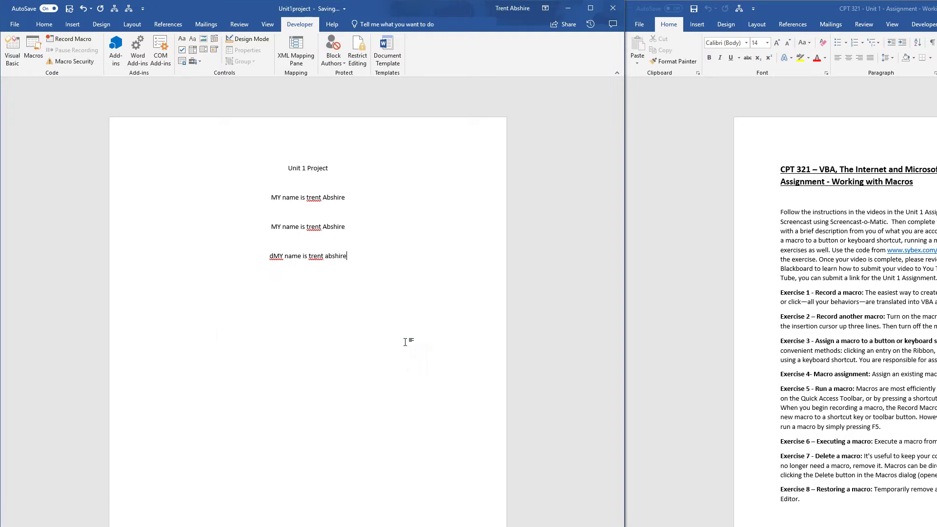
{"action": "key", "text": "BackSpace"}
{"action": "key", "text": "BackSpace"}
{"action": "key", "text": "BackSpace"}
{"action": "key", "text": "BackSpace"}
{"action": "key", "text": "BackSpace"}
{"action": "key", "text": "BackSpace"}
{"action": "key", "text": "BackSpace"}
{"action": "key", "text": "BackSpace"}
{"action": "key", "text": "BackSpace"}
{"action": "key", "text": "BackSpace"}
{"action": "key", "text": "BackSpace"}
{"action": "key", "text": "BackSpace"}
{"action": "key", "text": "BackSpace"}
{"action": "key", "text": "BackSpace"}
{"action": "key", "text": "BackSpace"}
{"action": "key", "text": "BackSpace"}
{"action": "key", "text": "BackSpace"}
{"action": "key", "text": "BackSpace"}
{"action": "key", "text": "BackSpace"}
{"action": "key", "text": "BackSpace"}
{"action": "key", "text": "BackSpace"}
{"action": "key", "text": "BackSpace"}
Open Macro3 for editing in the Visual Basic Editor, and run Macro2 from within its code there
{"action": "left_click", "coordinate": [33, 58]}
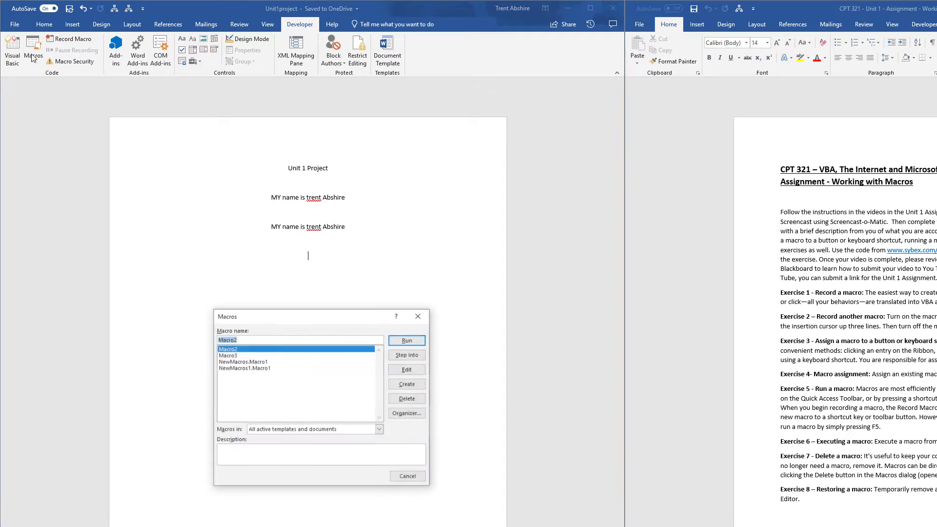
{"action": "left_click", "coordinate": [229, 356]}
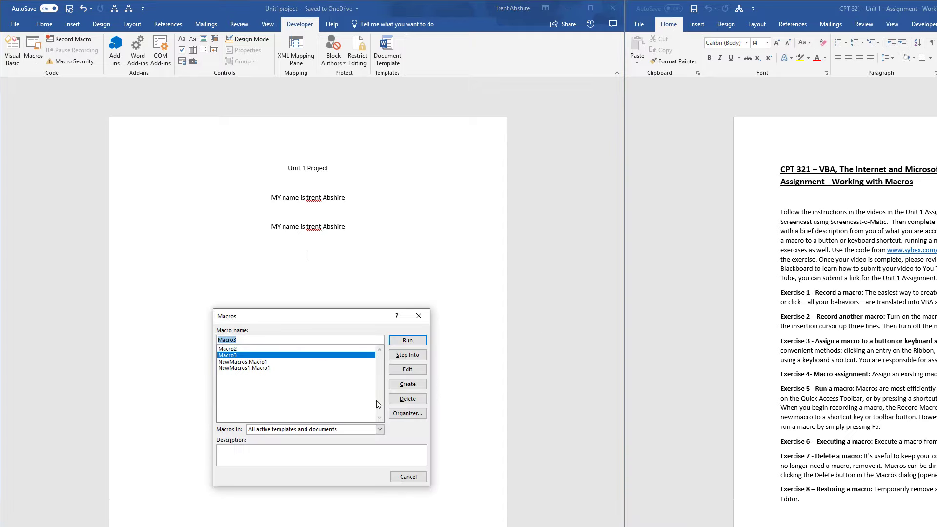
{"action": "left_click", "coordinate": [405, 371]}
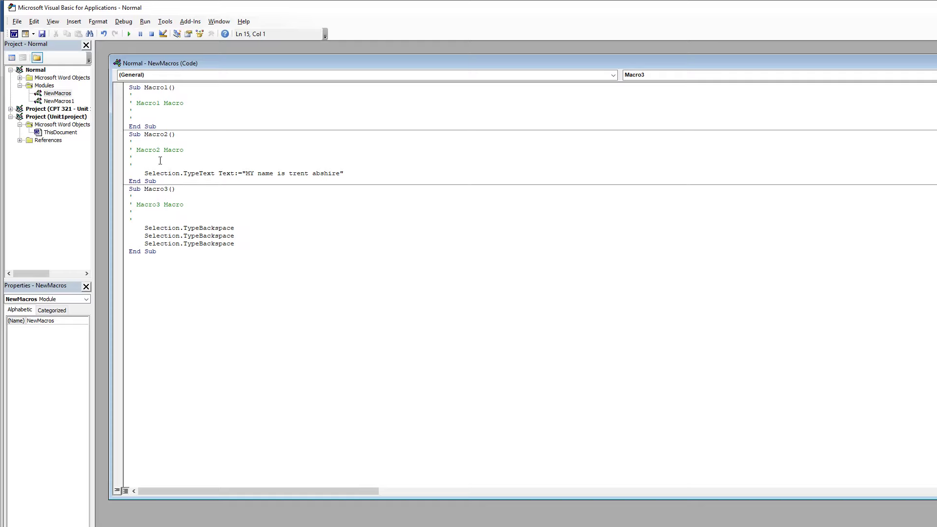
{"action": "left_click", "coordinate": [298, 151]}
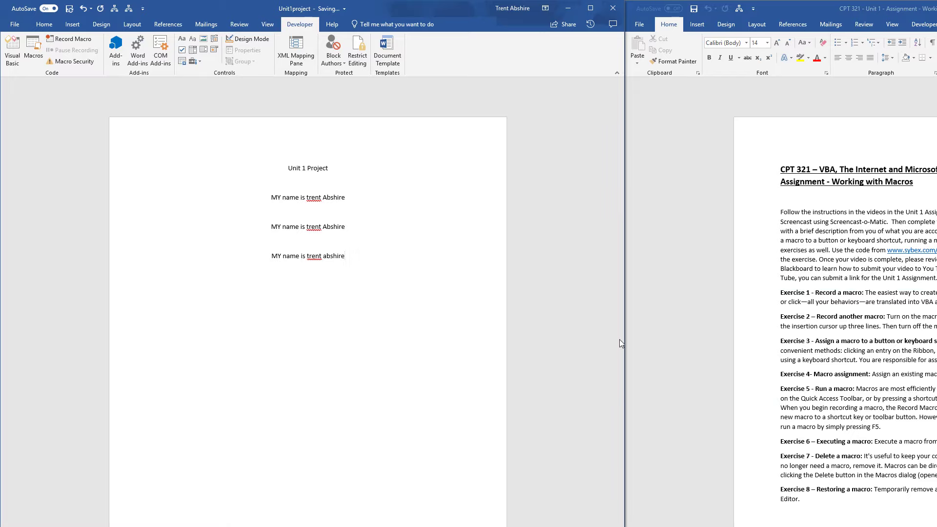
Add a new line, run Macro3 from the Visual Basic Editor, and retype the deleted "e" ending the last sentence
{"action": "key", "text": "Return"}
{"action": "left_click", "coordinate": [33, 51]}
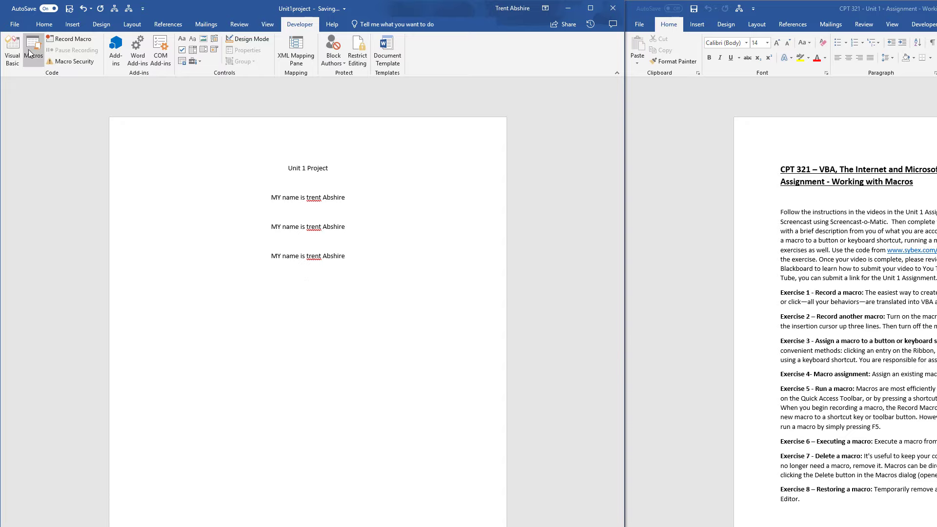
{"action": "left_click", "coordinate": [407, 370]}
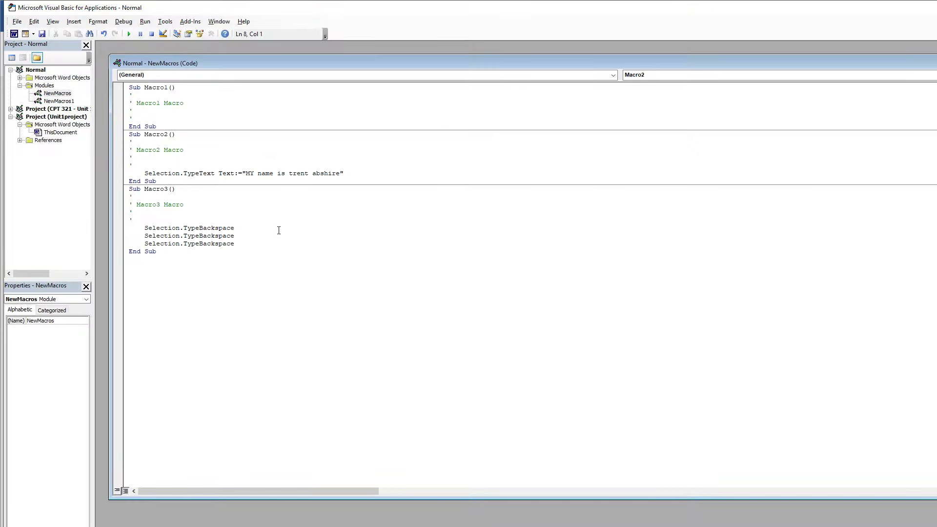
{"action": "left_click", "coordinate": [245, 238]}
{"action": "key", "text": "alt+F11"}
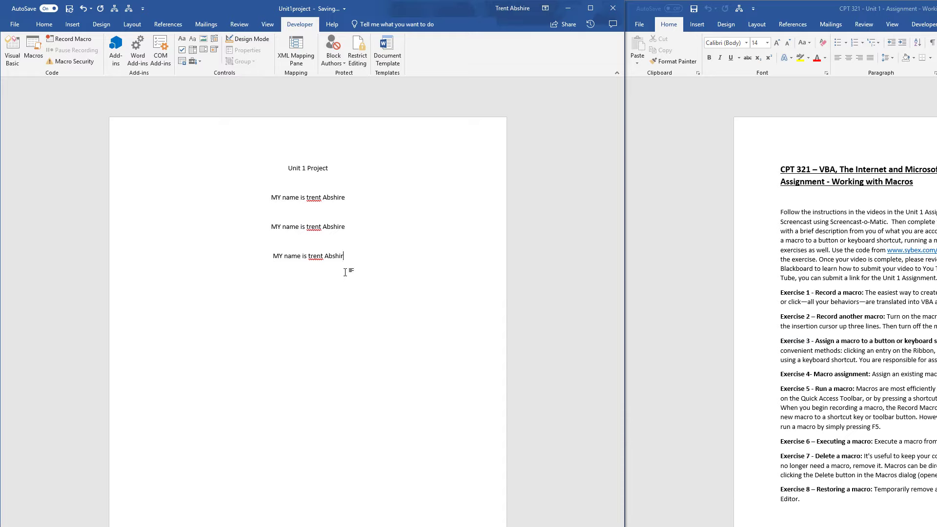
{"action": "type", "text": "e"}
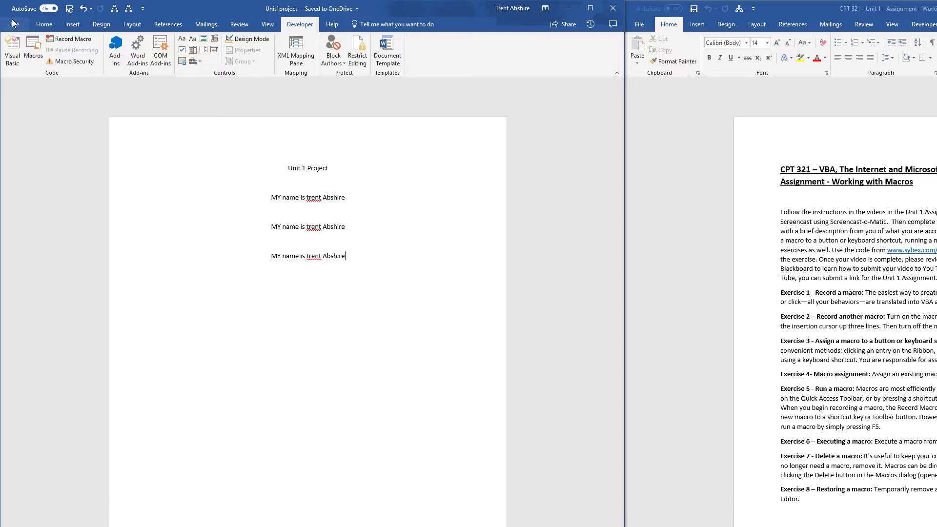
Open Macro2 for editing in the Visual Basic Editor, and select the NewMacros1 module under the Normal project
{"action": "left_click", "coordinate": [31, 51]}
{"action": "left_click", "coordinate": [412, 370]}
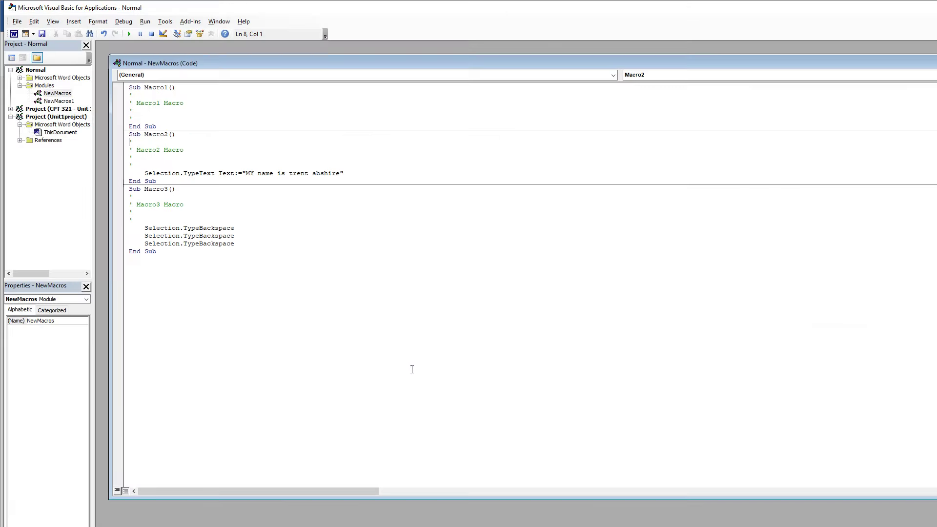
{"action": "left_click", "coordinate": [65, 96]}
{"action": "left_click", "coordinate": [40, 86]}
{"action": "right_click", "coordinate": [39, 86]}
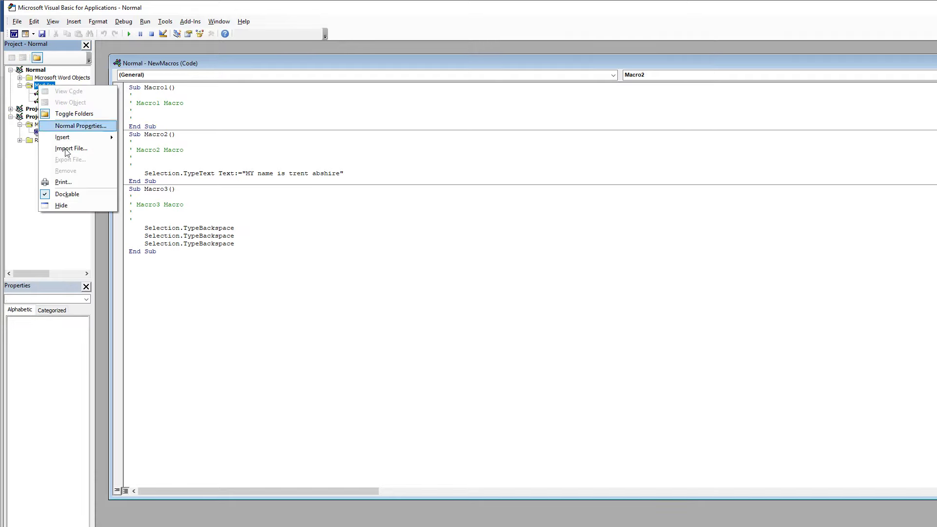
{"action": "left_click", "coordinate": [21, 99]}
{"action": "left_click", "coordinate": [59, 101]}
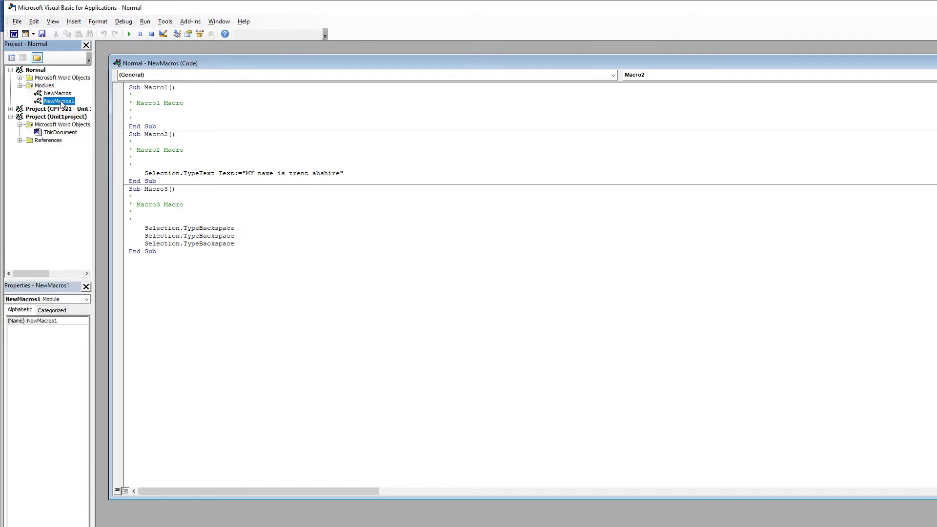
Export the NewMacros1 module to the Desktop as a Basic file named NewMacros2, and return to the Word document
{"action": "right_click", "coordinate": [62, 103]}
{"action": "left_click", "coordinate": [111, 180]}
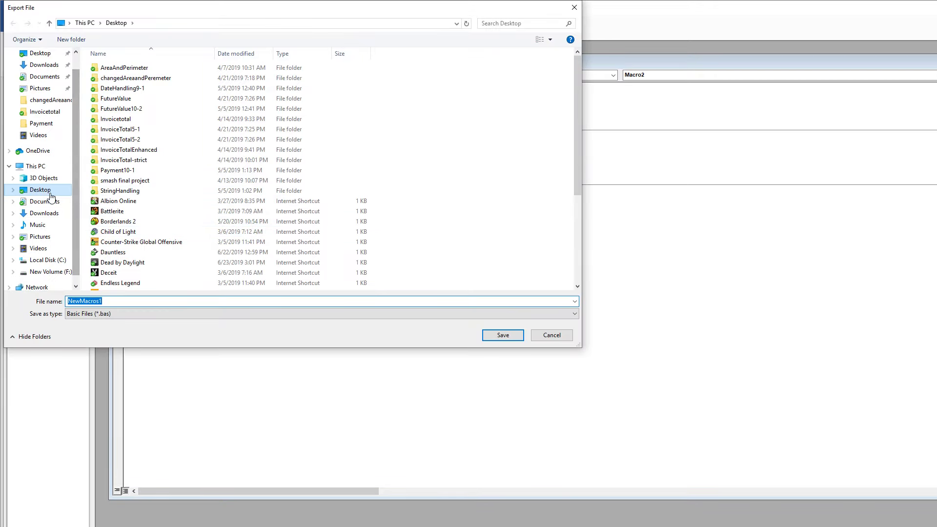
{"action": "left_click", "coordinate": [123, 304]}
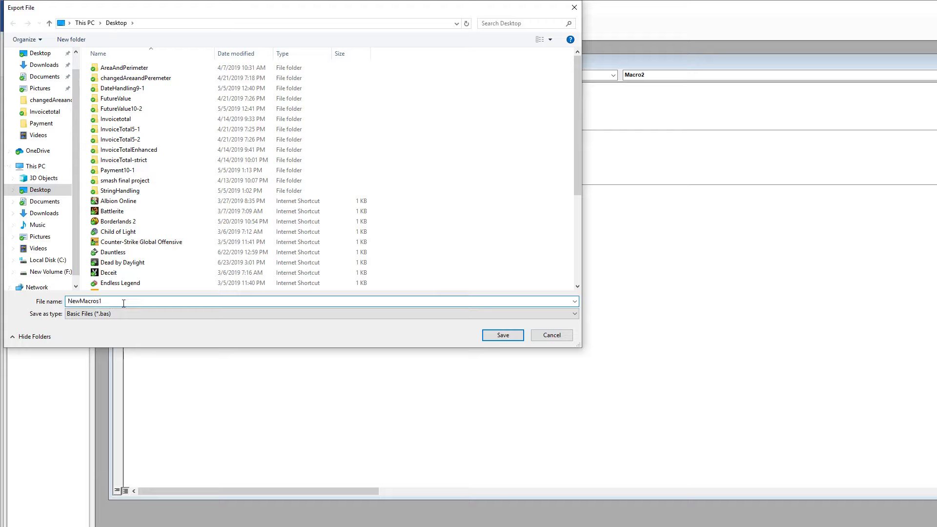
{"action": "key", "text": "BackSpace"}
{"action": "type", "text": "2"}
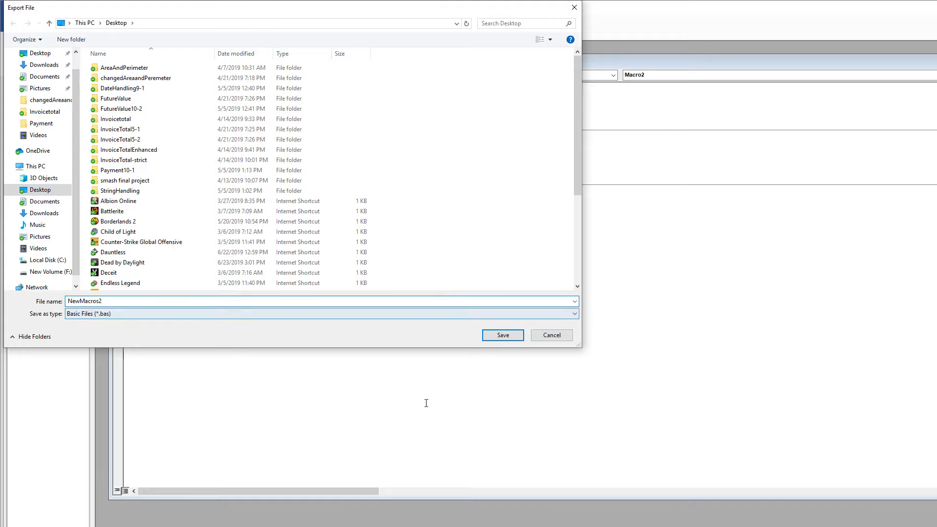
{"action": "left_click", "coordinate": [503, 335]}
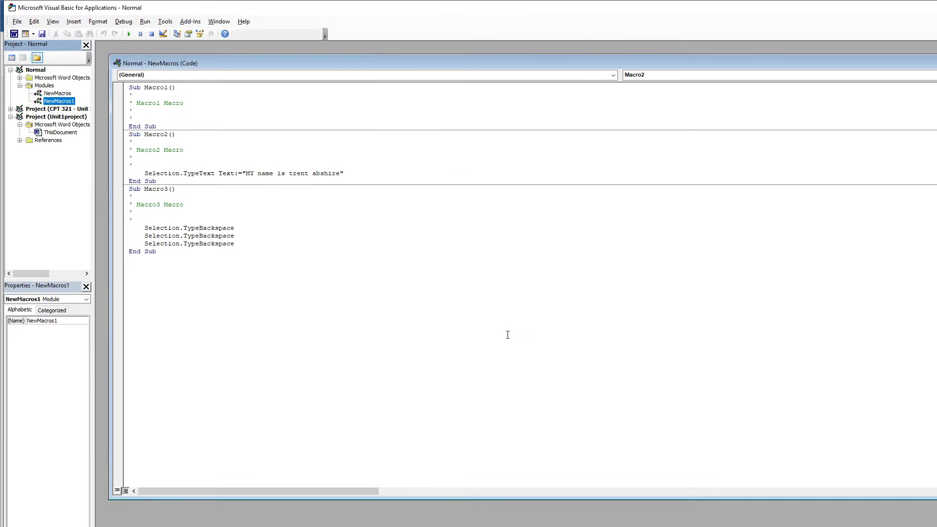
{"action": "key", "text": "alt+q"}
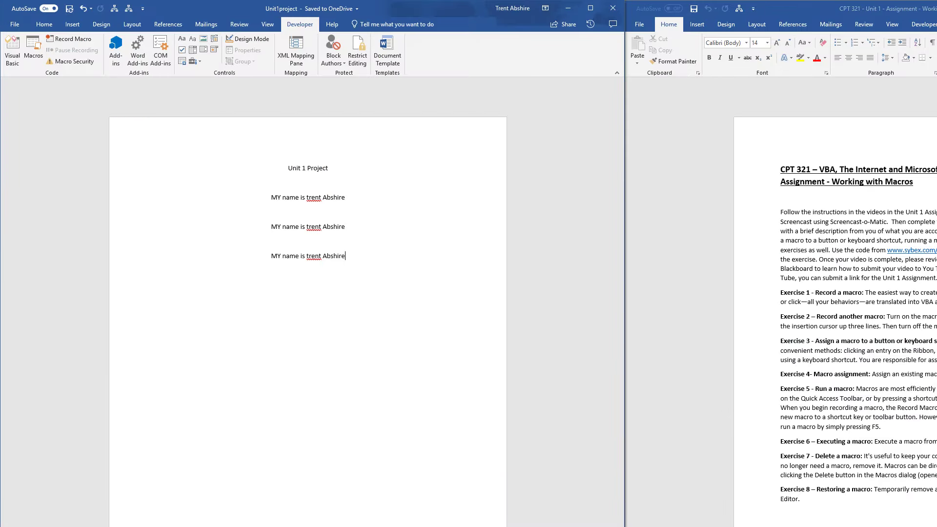
Minimize both Word documents to look at the desktop, and bring them back
{"action": "left_click", "coordinate": [575, 9]}
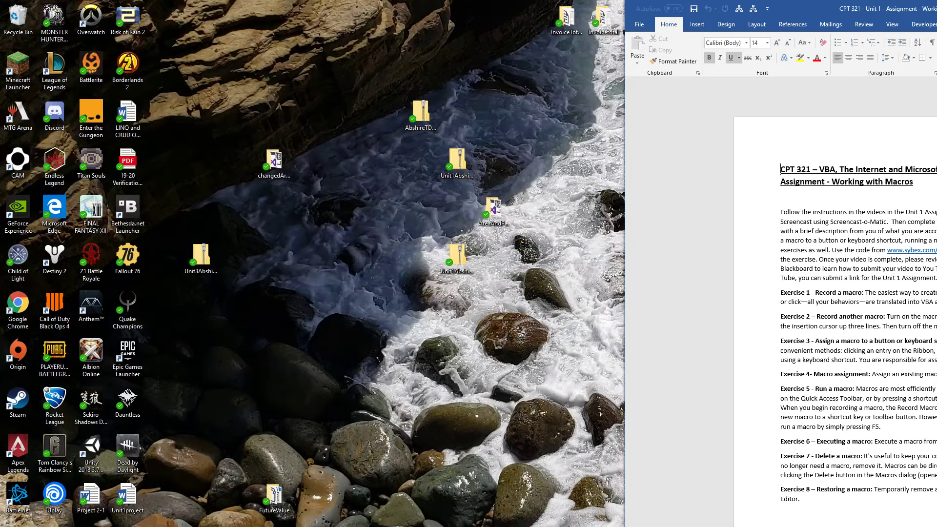
{"action": "key", "text": "super+Down"}
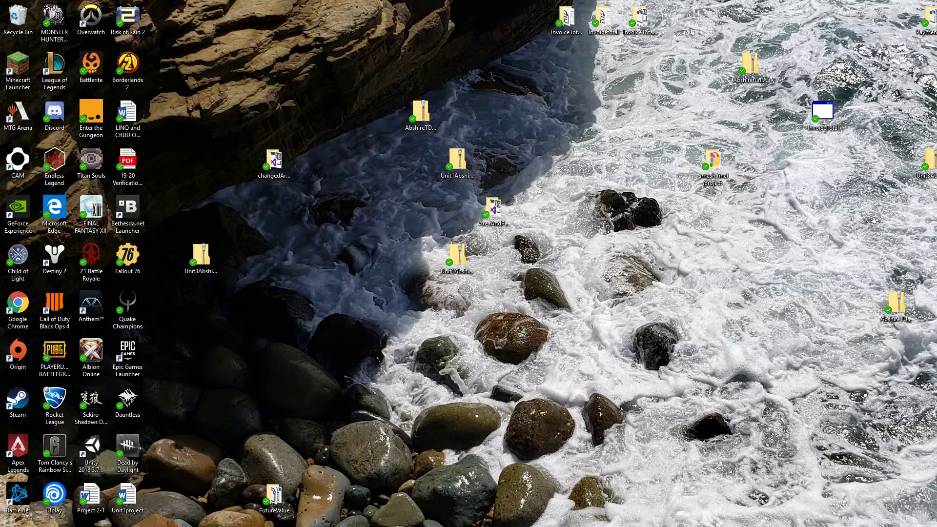
{"action": "key", "text": "alt+Tab"}
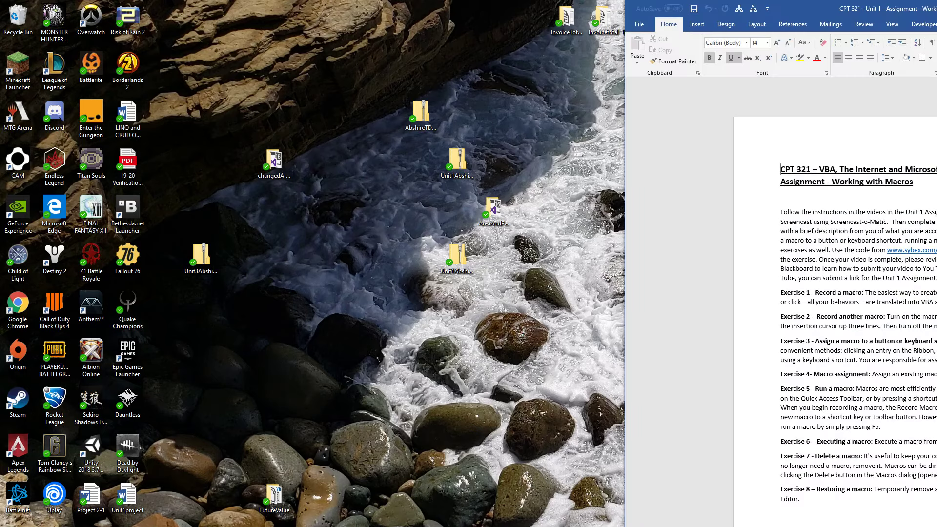
{"action": "key", "text": "alt+Tab"}
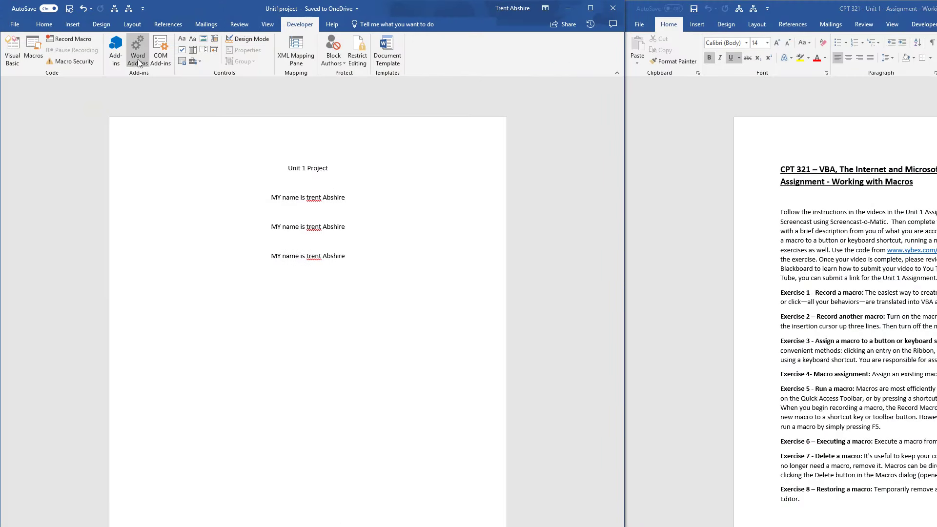
Delete NewMacros.Macro1, NewMacros1.Macro1 and Macro3 from the macro list
{"action": "left_click", "coordinate": [35, 54]}
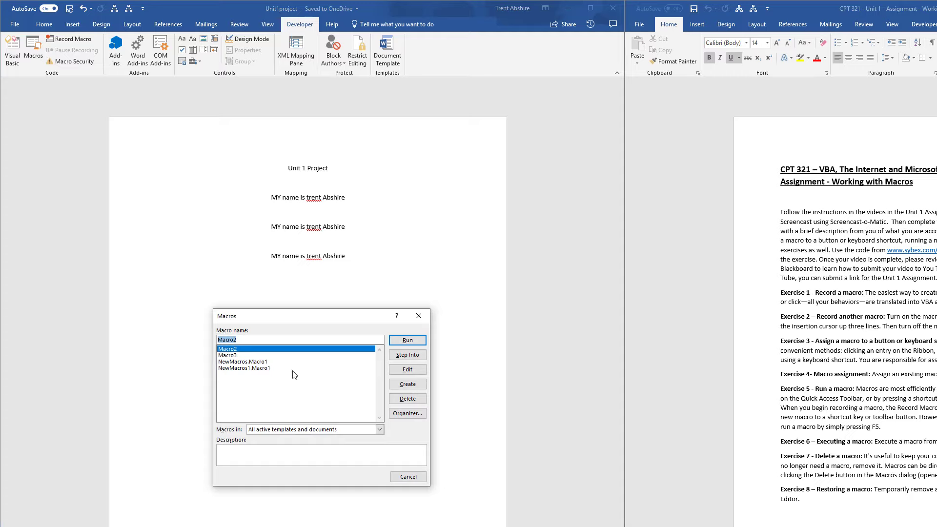
{"action": "left_click", "coordinate": [239, 358]}
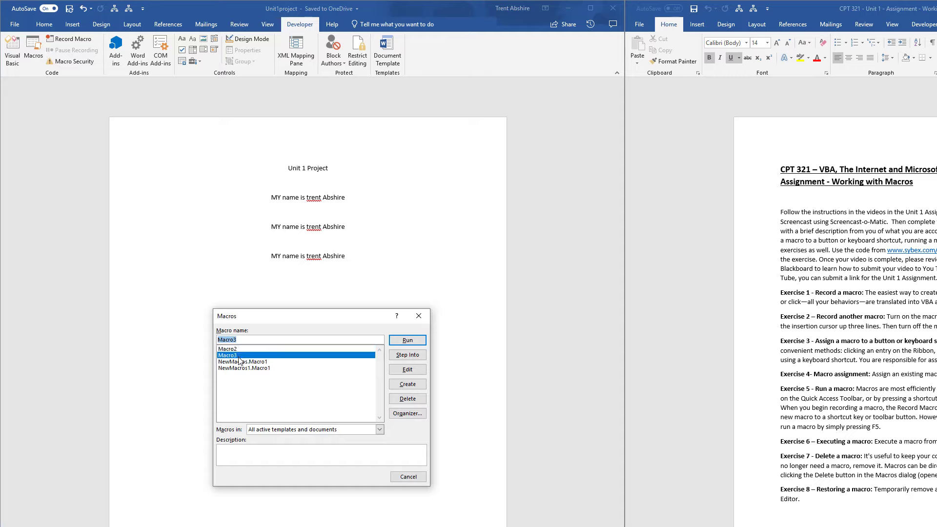
{"action": "left_click", "coordinate": [239, 361]}
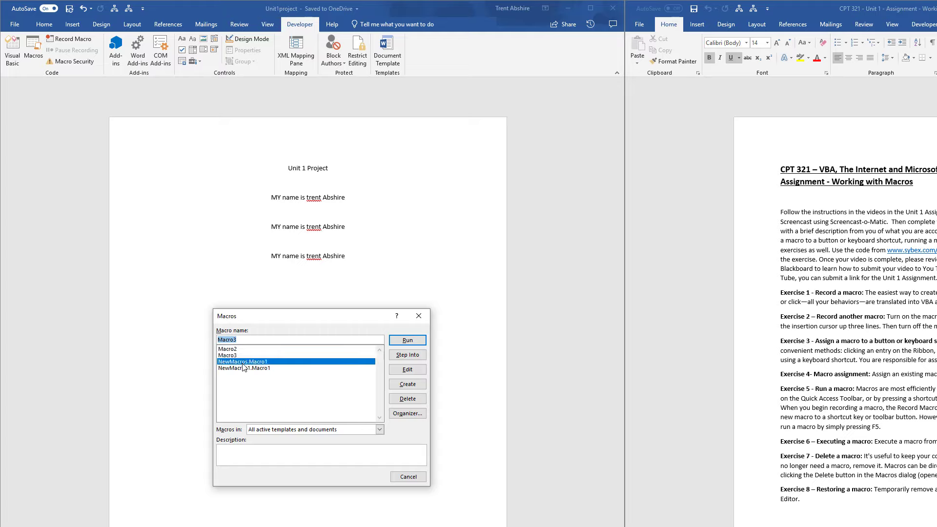
{"action": "left_click", "coordinate": [421, 399]}
{"action": "left_click", "coordinate": [605, 375]}
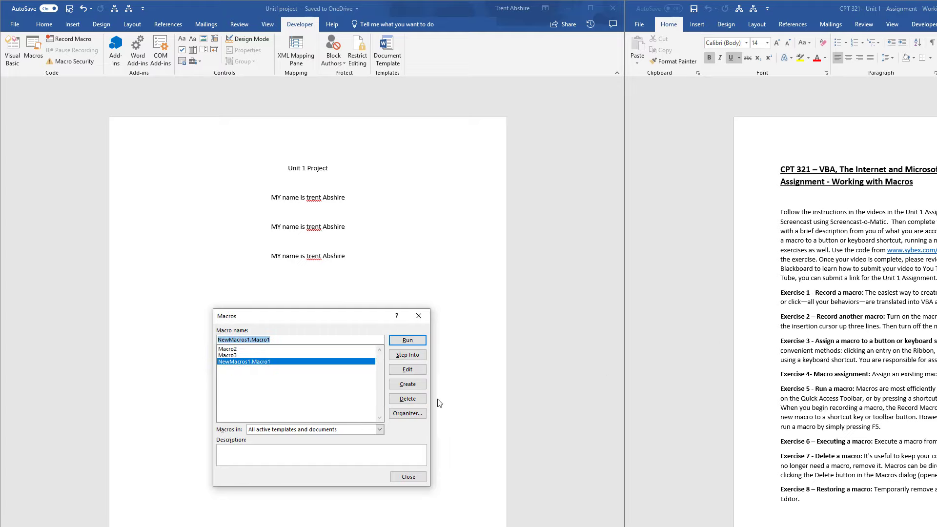
{"action": "left_click", "coordinate": [407, 399]}
{"action": "left_click", "coordinate": [609, 375]}
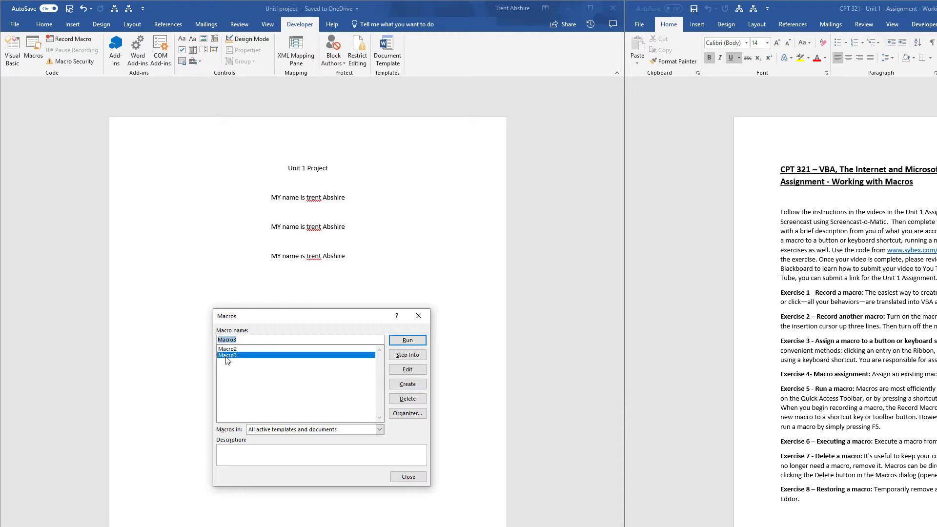
{"action": "left_click", "coordinate": [408, 399]}
{"action": "left_click", "coordinate": [606, 375]}
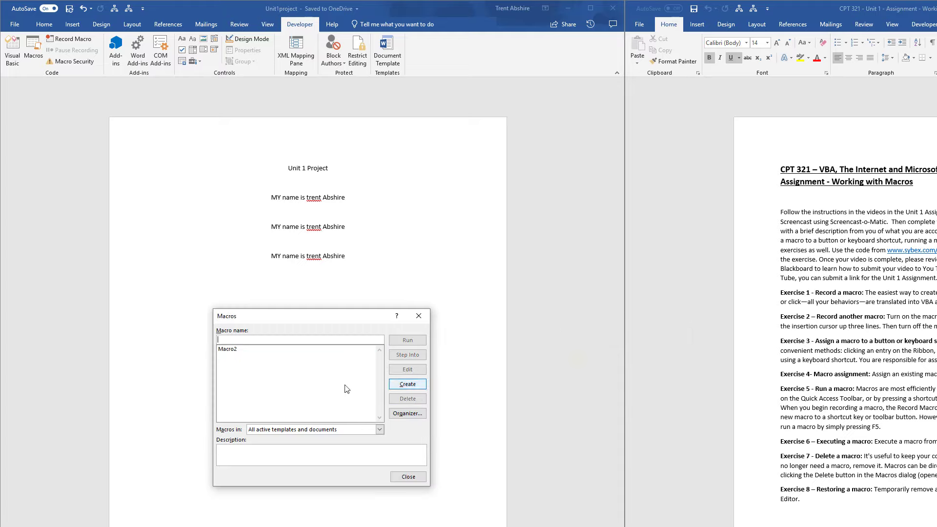
Run Macro2 from the macro list, erase the inserted sentence, and retype the "e" ending the last line
{"action": "left_click", "coordinate": [408, 341]}
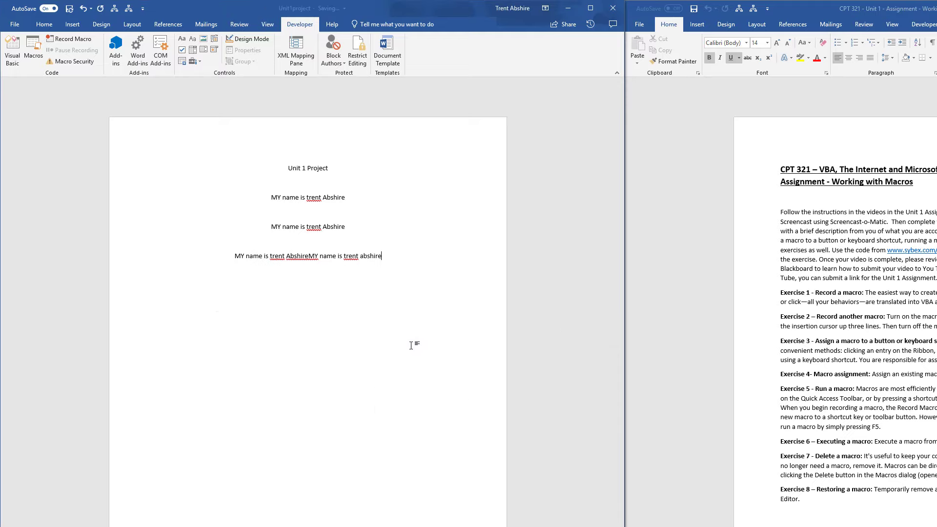
{"action": "key", "text": "BackSpace"}
{"action": "key", "text": "BackSpace"}
{"action": "key", "text": "BackSpace"}
{"action": "key", "text": "BackSpace"}
{"action": "key", "text": "BackSpace"}
{"action": "key", "text": "BackSpace"}
{"action": "key", "text": "BackSpace"}
{"action": "key", "text": "BackSpace"}
{"action": "key", "text": "BackSpace"}
{"action": "key", "text": "BackSpace"}
{"action": "key", "text": "BackSpace"}
{"action": "key", "text": "BackSpace"}
{"action": "key", "text": "BackSpace"}
{"action": "key", "text": "BackSpace"}
{"action": "key", "text": "BackSpace"}
{"action": "key", "text": "BackSpace"}
{"action": "key", "text": "BackSpace"}
{"action": "key", "text": "BackSpace"}
{"action": "key", "text": "BackSpace"}
{"action": "key", "text": "BackSpace"}
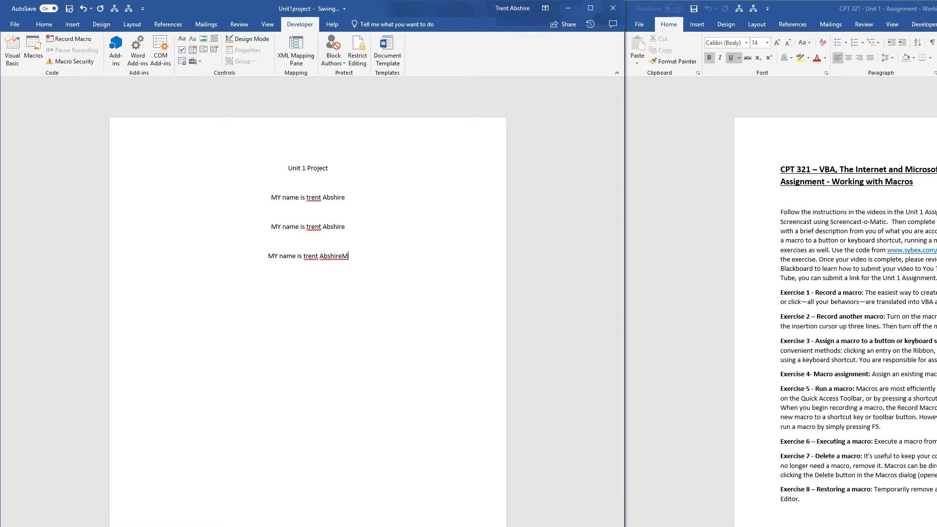
{"action": "type", "text": "e"}
Open Macro2 for editing in the Visual Basic Editor, and browse the Desktop for a file to import into Normal's modules
{"action": "left_click", "coordinate": [33, 55]}
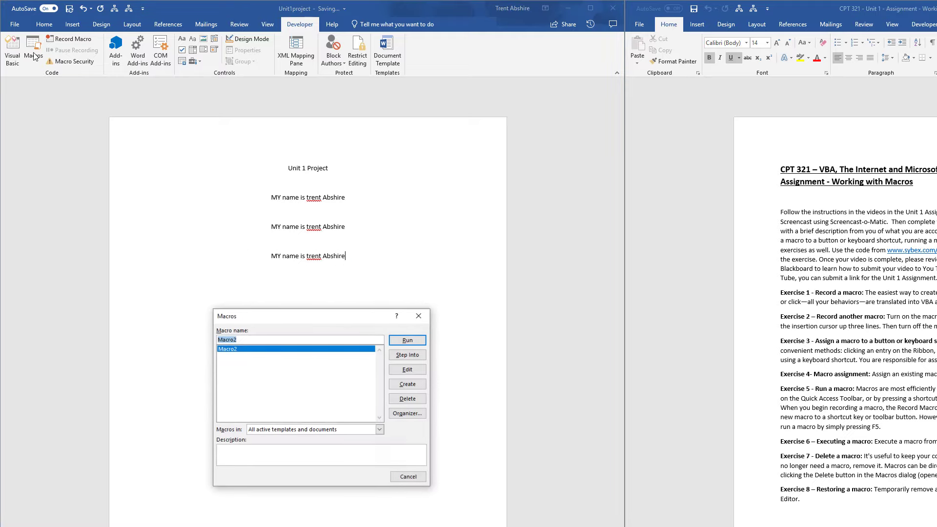
{"action": "left_click", "coordinate": [419, 372]}
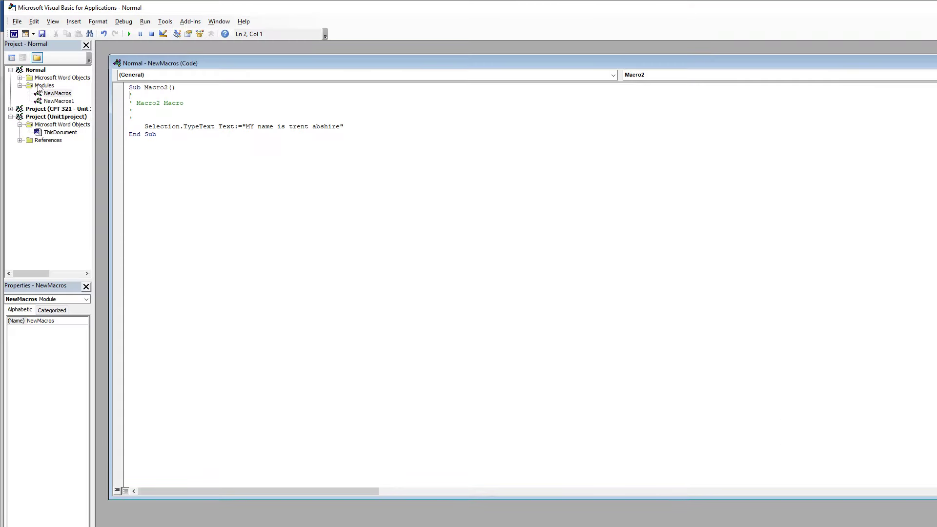
{"action": "right_click", "coordinate": [38, 86]}
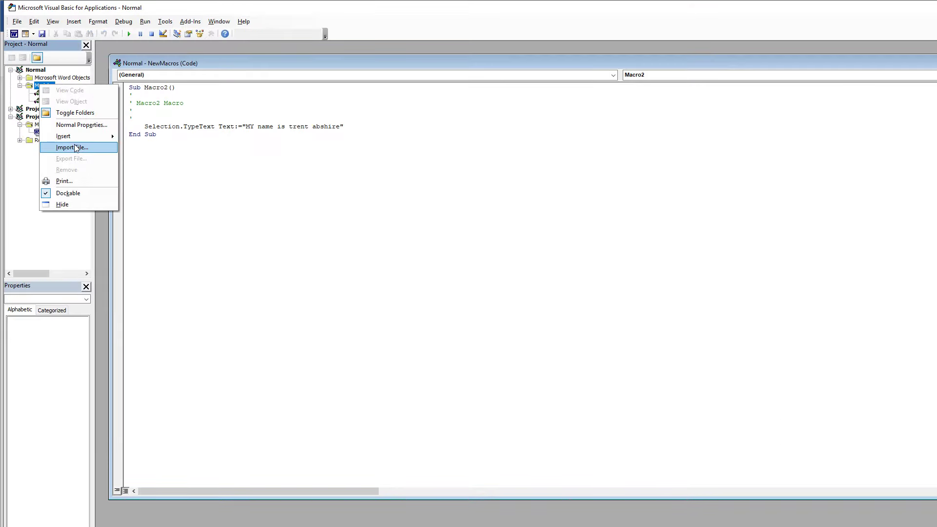
{"action": "left_click", "coordinate": [75, 148]}
{"action": "scroll", "coordinate": [240, 224], "scroll_direction": "down", "scroll_amount": 5}
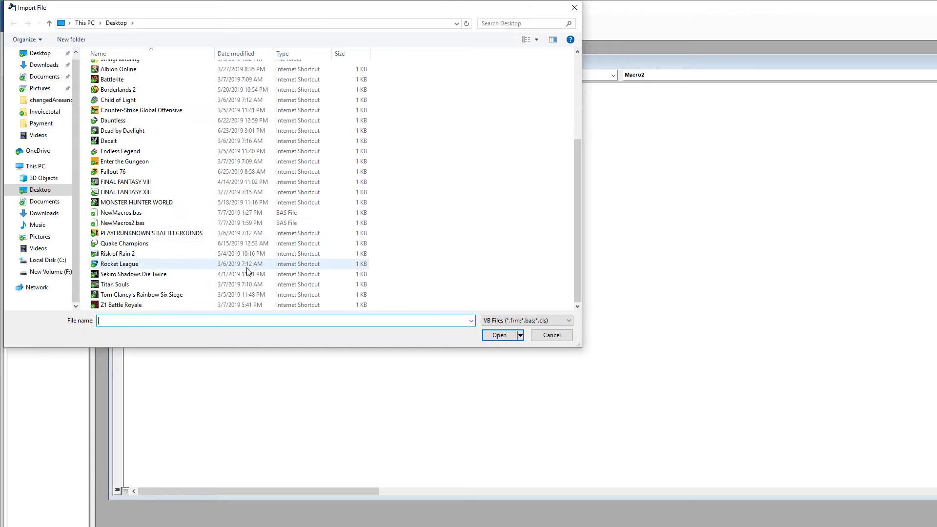
{"action": "scroll", "coordinate": [247, 271], "scroll_direction": "up", "scroll_amount": 5}
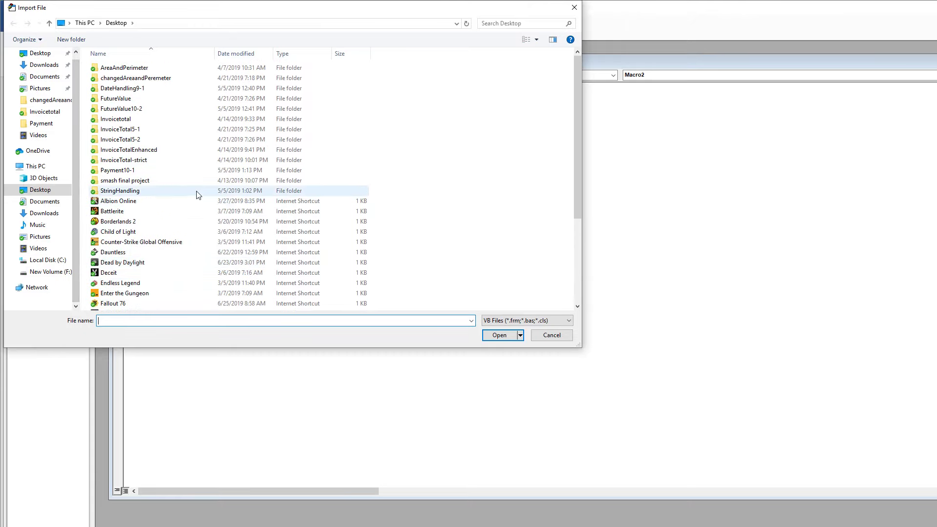
{"action": "scroll", "coordinate": [198, 195], "scroll_direction": "down", "scroll_amount": 4}
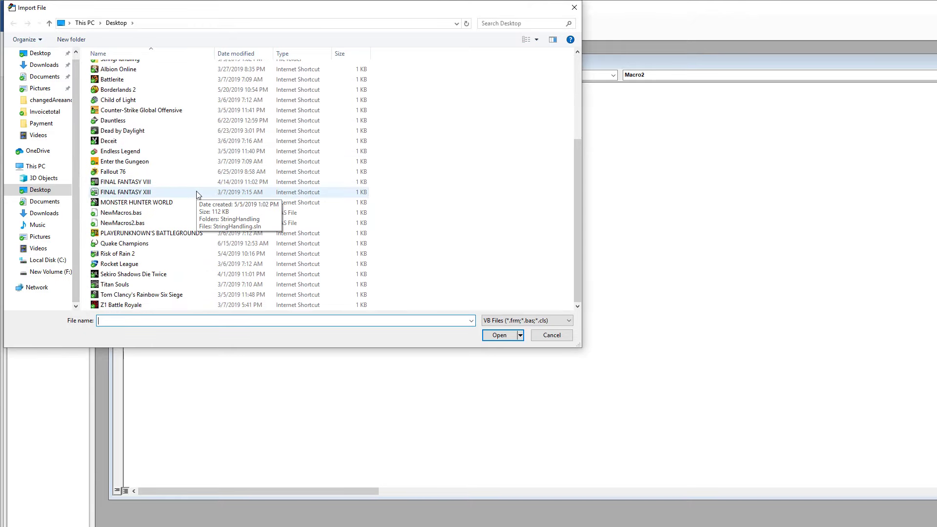
{"action": "scroll", "coordinate": [251, 220], "scroll_direction": "up", "scroll_amount": 5}
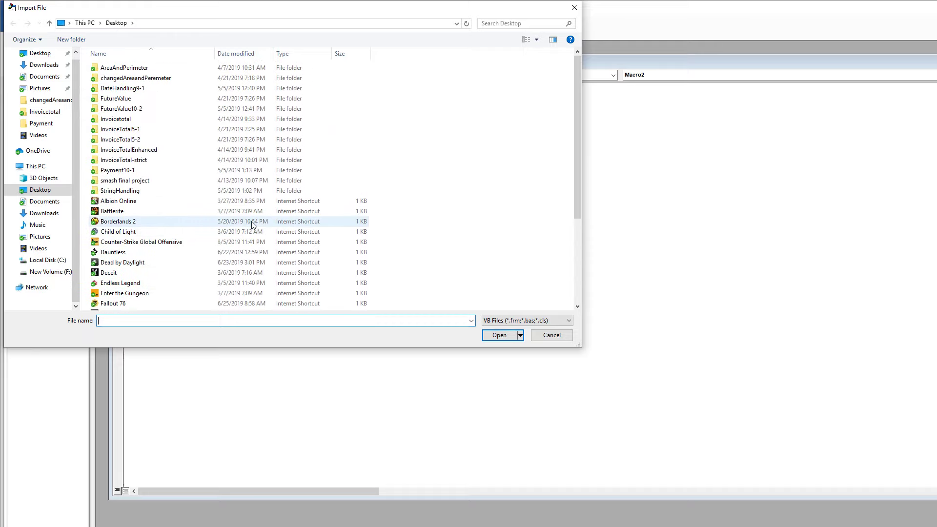
{"action": "left_click", "coordinate": [46, 78]}
{"action": "left_click", "coordinate": [42, 54]}
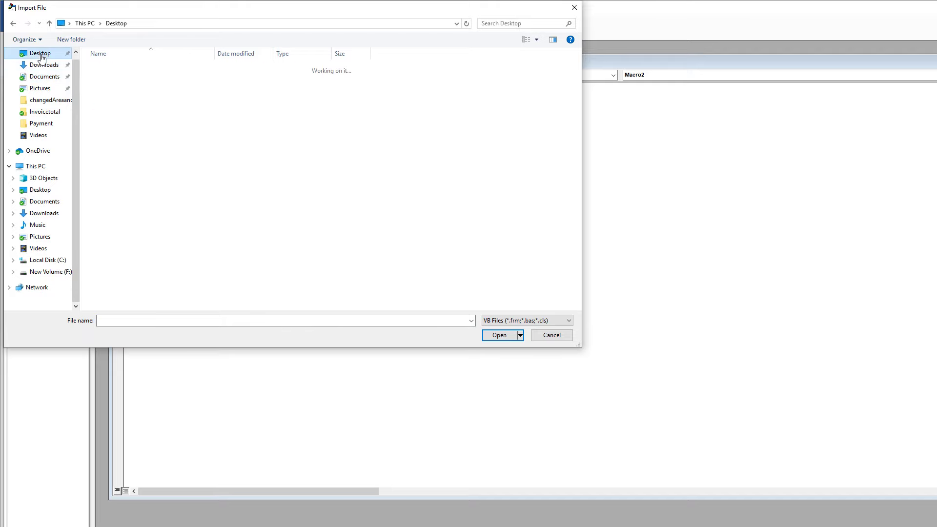
{"action": "scroll", "coordinate": [247, 209], "scroll_direction": "down", "scroll_amount": 5}
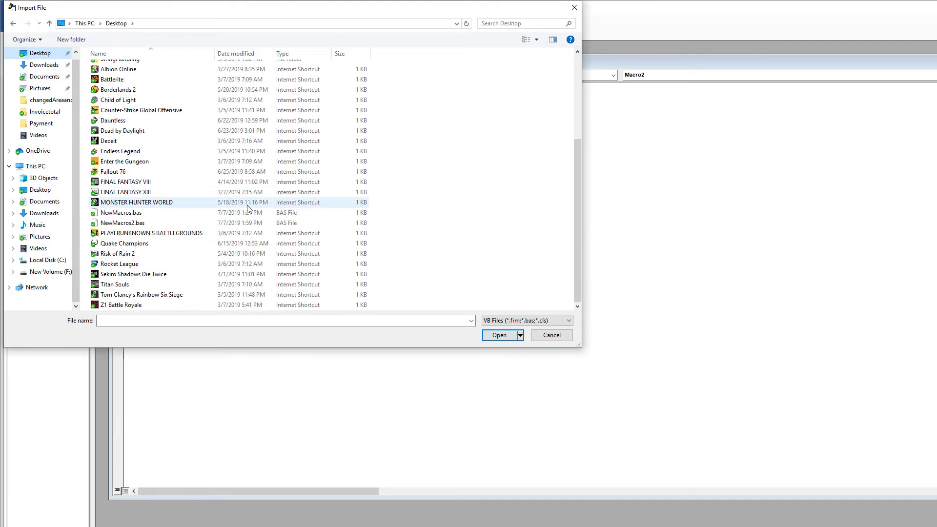
Import NewMacros2.bas from the Desktop with the Basic Files (*.bas) filter, and open the imported module's code
{"action": "left_click", "coordinate": [500, 323]}
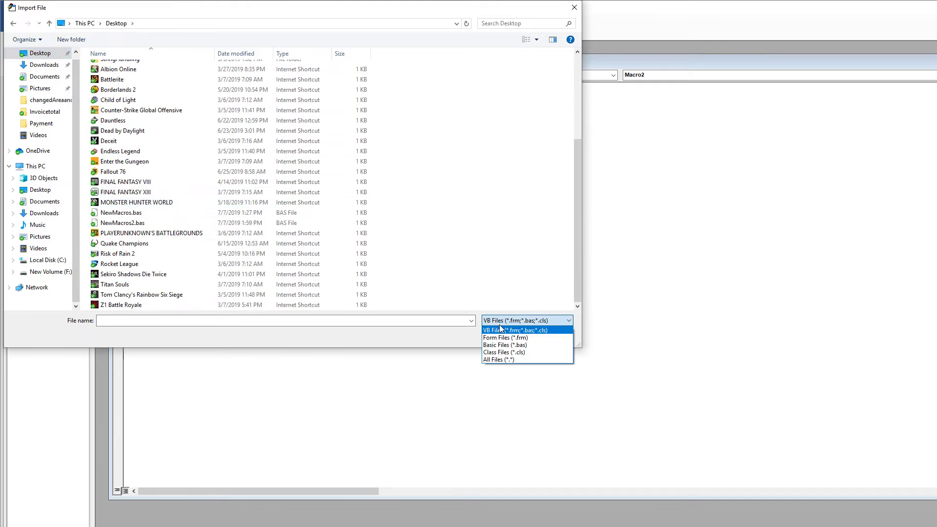
{"action": "left_click", "coordinate": [505, 345]}
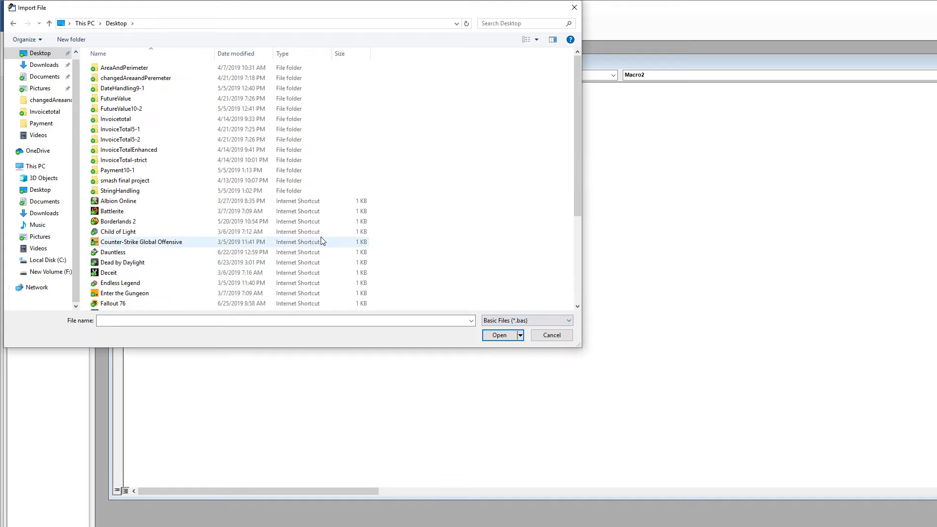
{"action": "left_click", "coordinate": [284, 224]}
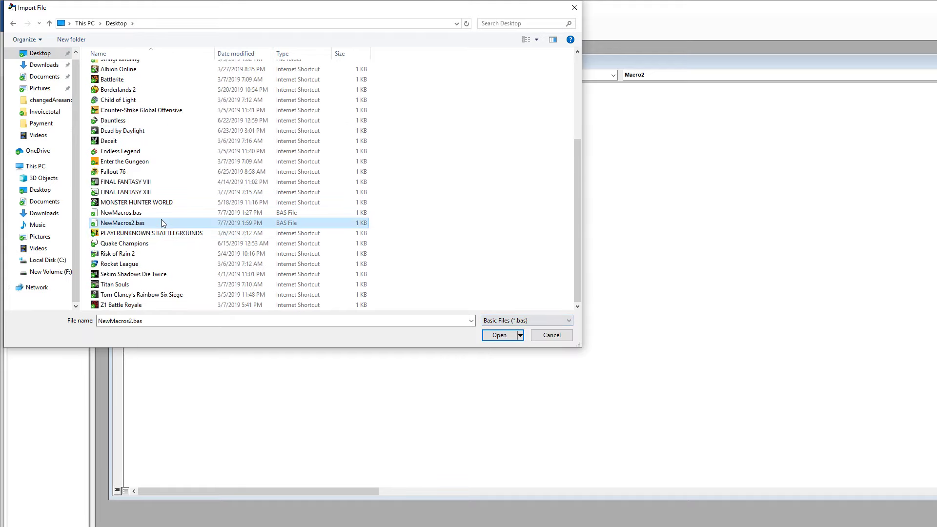
{"action": "left_click", "coordinate": [496, 336]}
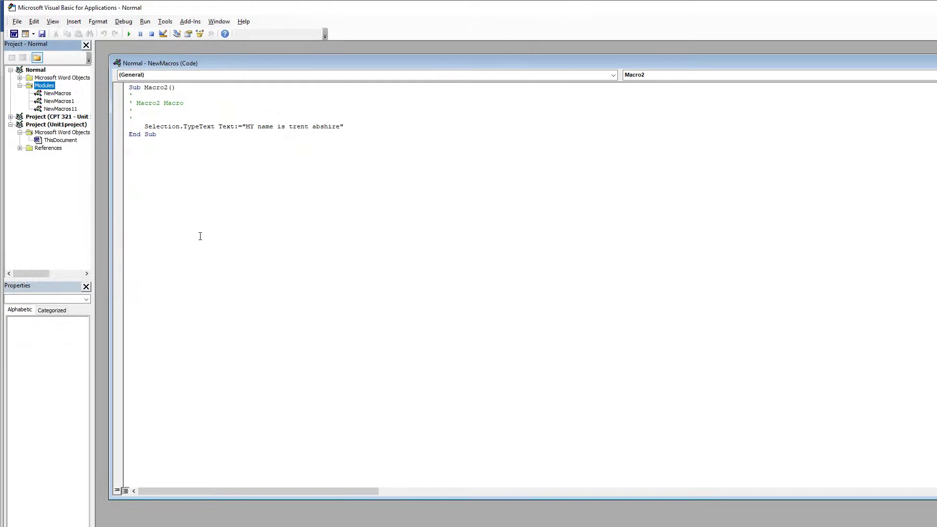
{"action": "left_click", "coordinate": [73, 109]}
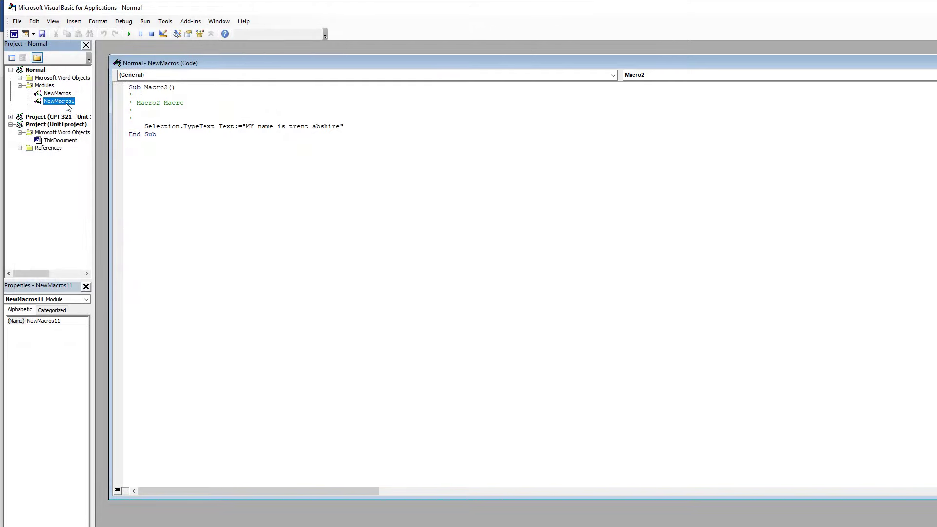
{"action": "double_click", "coordinate": [66, 109]}
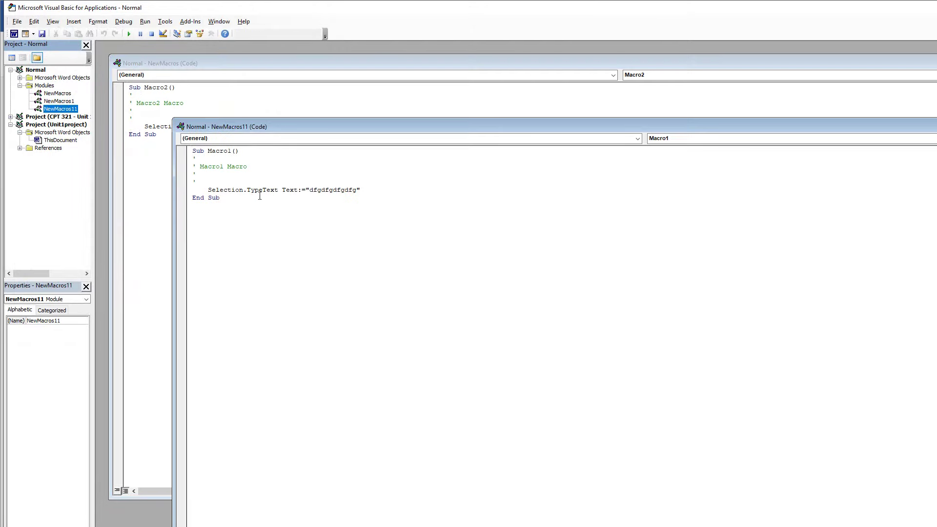
Close the NewMacros11 code, check the code of the NewMacros1 module and close it, and return to the Word document
{"action": "left_click", "coordinate": [936, 126]}
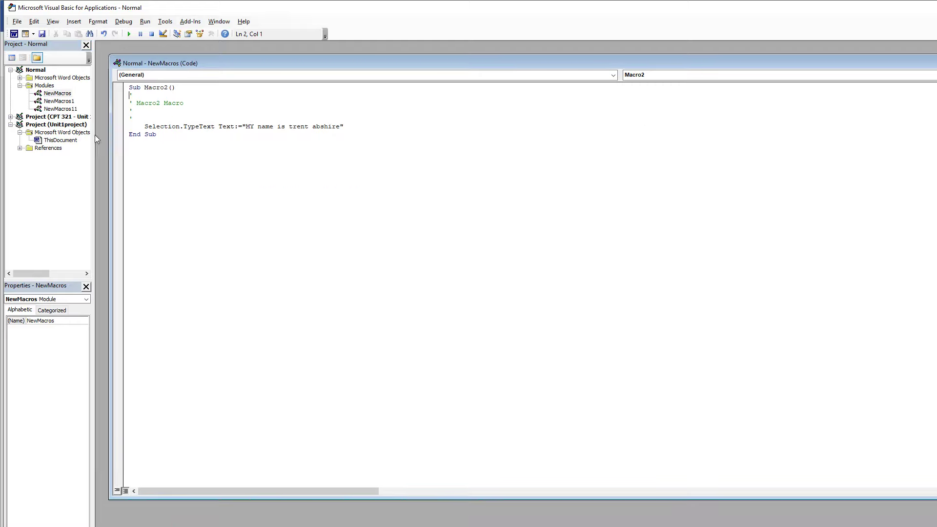
{"action": "left_click", "coordinate": [58, 102]}
{"action": "double_click", "coordinate": [58, 101]}
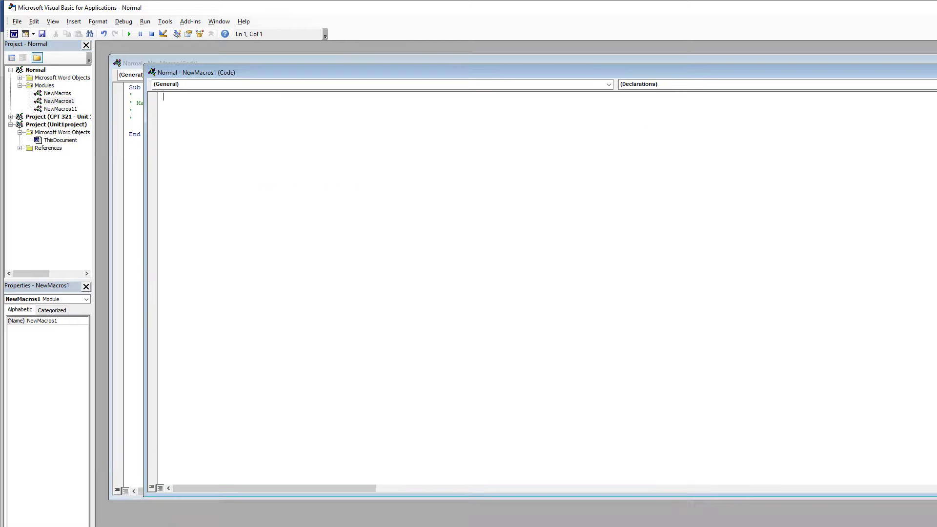
{"action": "left_click", "coordinate": [936, 73]}
{"action": "left_click", "coordinate": [77, 110]}
{"action": "left_click", "coordinate": [68, 110]}
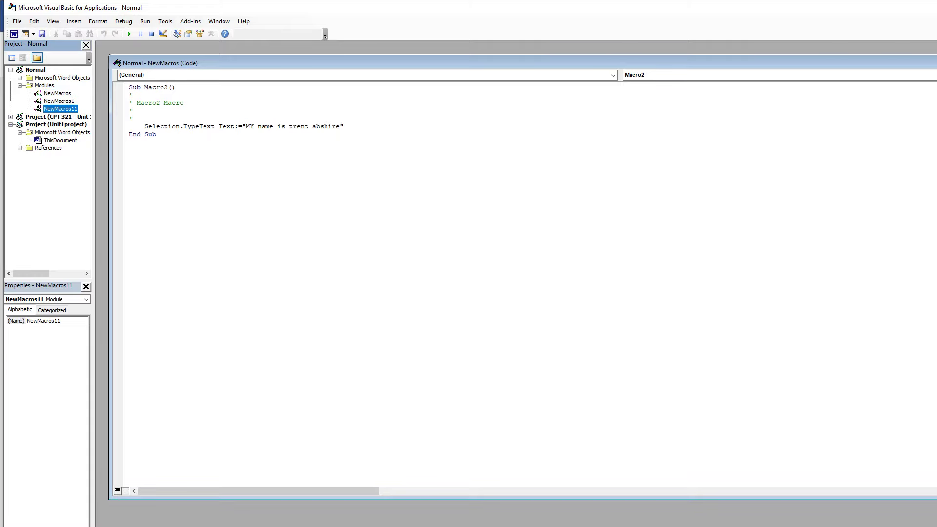
{"action": "key", "text": "alt+q"}
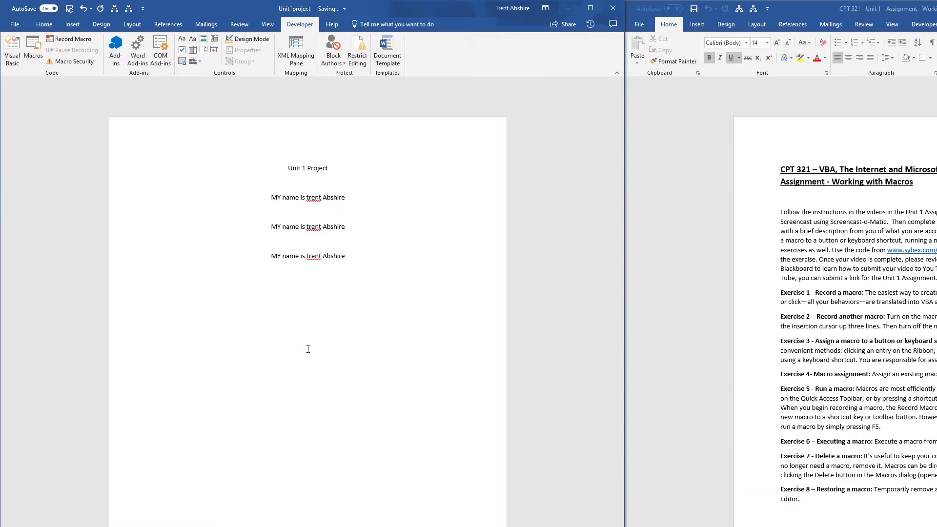
Run Macro2 from the document's macro list at the current cursor position
{"action": "left_click", "coordinate": [34, 56]}
{"action": "left_click", "coordinate": [239, 355]}
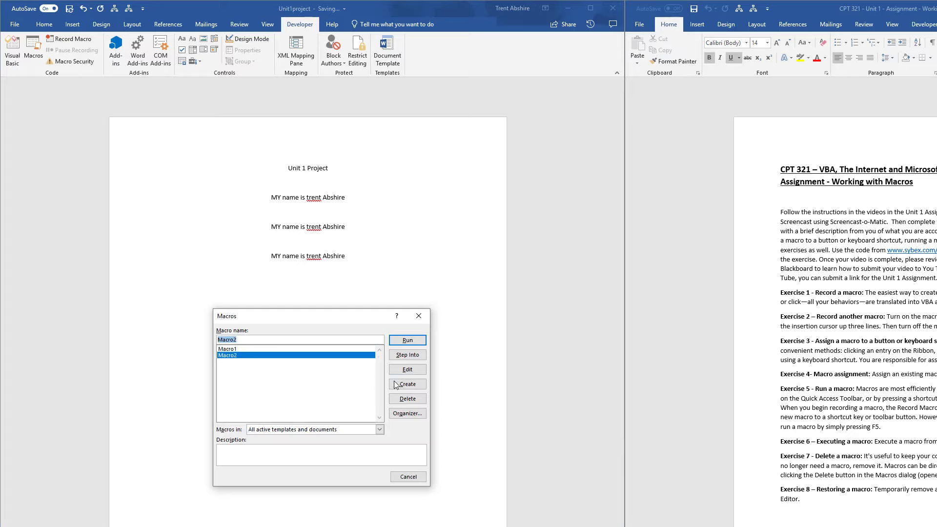
{"action": "left_click", "coordinate": [401, 341]}
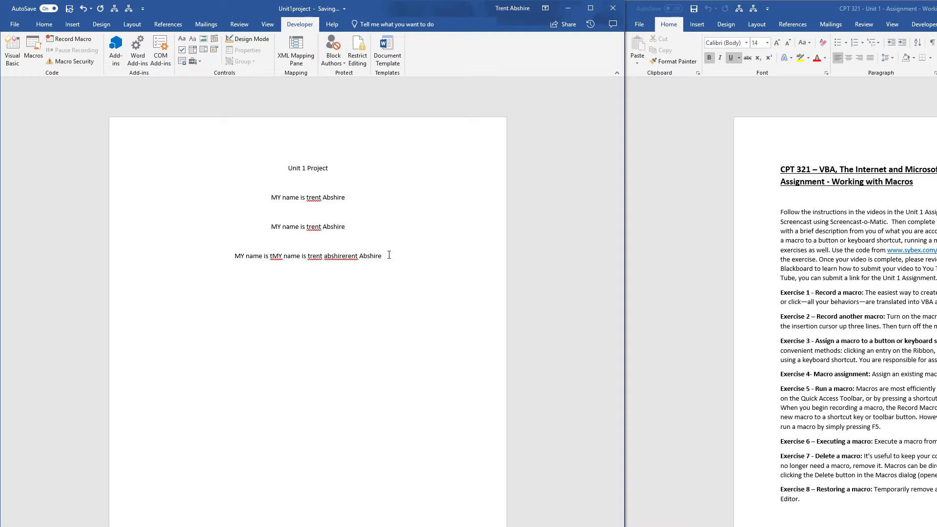
Erase all the sentences below the "Unit 1 Project" title, leaving the cursor at the end of the title
{"action": "left_click_drag", "start_coordinate": [389, 255], "coordinate": [327, 257]}
{"action": "key", "text": "BackSpace"}
{"action": "key", "text": "BackSpace"}
{"action": "key", "text": "BackSpace"}
{"action": "key", "text": "BackSpace"}
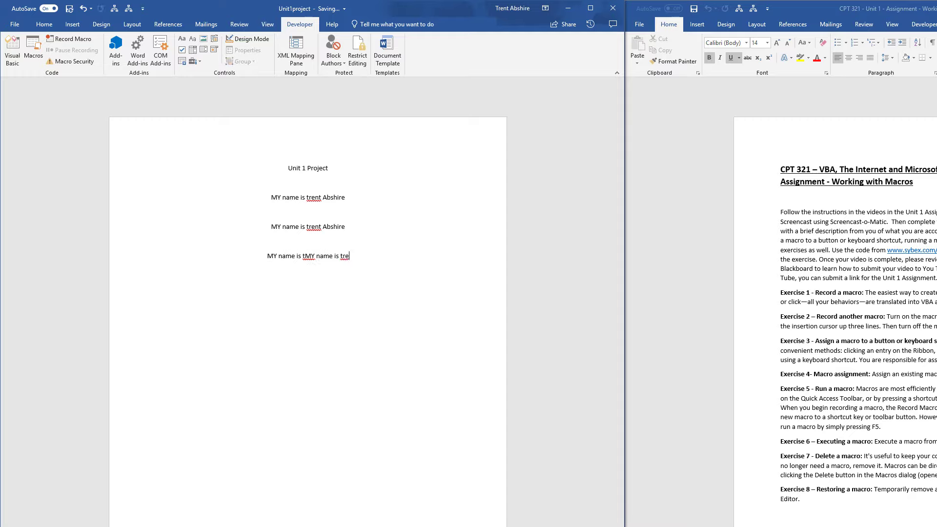
{"action": "key", "text": "BackSpace"}
{"action": "key", "text": "BackSpace"}
{"action": "key", "text": "BackSpace"}
{"action": "key", "text": "BackSpace"}
{"action": "key", "text": "BackSpace"}
{"action": "key", "text": "BackSpace"}
{"action": "key", "text": "BackSpace"}
{"action": "key", "text": "BackSpace"}
{"action": "key", "text": "BackSpace"}
{"action": "key", "text": "BackSpace"}
{"action": "key", "text": "BackSpace"}
{"action": "key", "text": "BackSpace"}
{"action": "key", "text": "BackSpace"}
{"action": "key", "text": "BackSpace"}
{"action": "key", "text": "BackSpace"}
{"action": "key", "text": "BackSpace"}
{"action": "key", "text": "BackSpace"}
{"action": "key", "text": "BackSpace"}
{"action": "key", "text": "BackSpace"}
{"action": "key", "text": "BackSpace"}
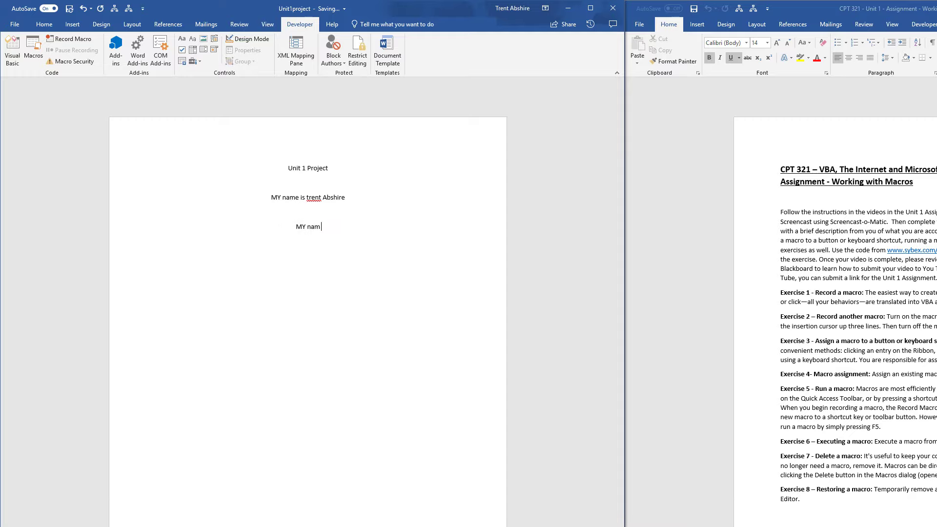
{"action": "key", "text": "BackSpace"}
{"action": "key", "text": "BackSpace"}
{"action": "key", "text": "BackSpace"}
{"action": "key", "text": "BackSpace"}
{"action": "key", "text": "BackSpace"}
{"action": "key", "text": "BackSpace"}
{"action": "key", "text": "BackSpace"}
{"action": "key", "text": "BackSpace"}
{"action": "key", "text": "BackSpace"}
{"action": "key", "text": "BackSpace"}
{"action": "key", "text": "BackSpace"}
{"action": "key", "text": "BackSpace"}
{"action": "key", "text": "BackSpace"}
{"action": "key", "text": "BackSpace"}
{"action": "key", "text": "BackSpace"}
{"action": "key", "text": "BackSpace"}
{"action": "key", "text": "BackSpace"}
{"action": "key", "text": "BackSpace"}
{"action": "key", "text": "BackSpace"}
{"action": "key", "text": "BackSpace"}
Run the first quick-access macro shortcut at the end of the title, and try to run the second one
{"action": "left_click", "coordinate": [112, 10]}
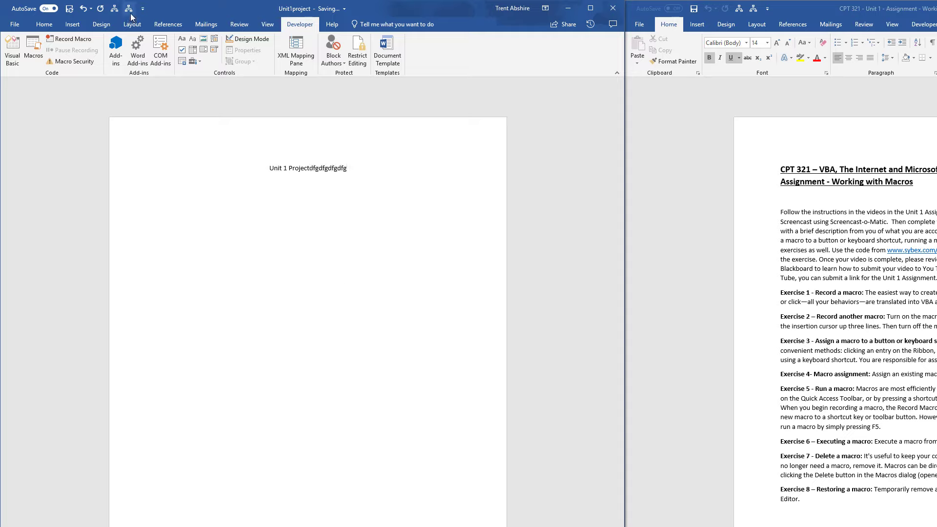
{"action": "left_click", "coordinate": [129, 9]}
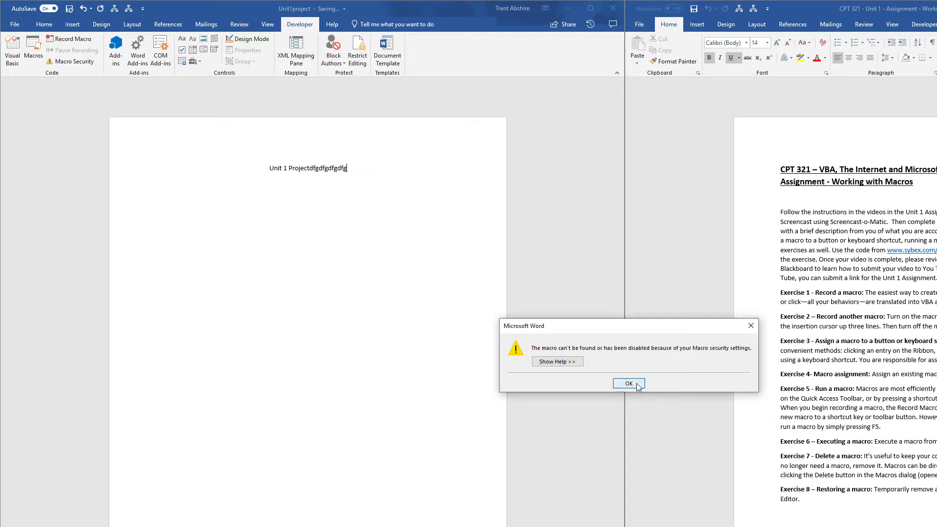
{"action": "left_click", "coordinate": [629, 384]}
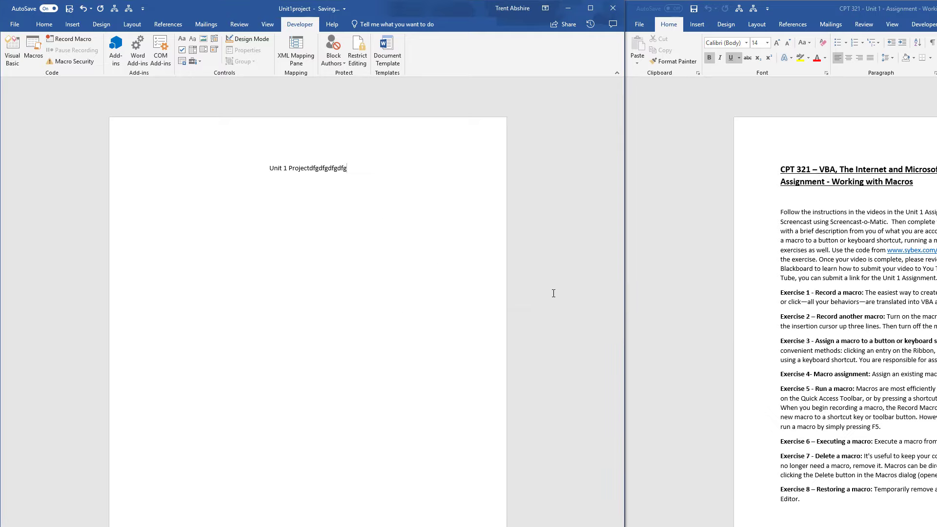